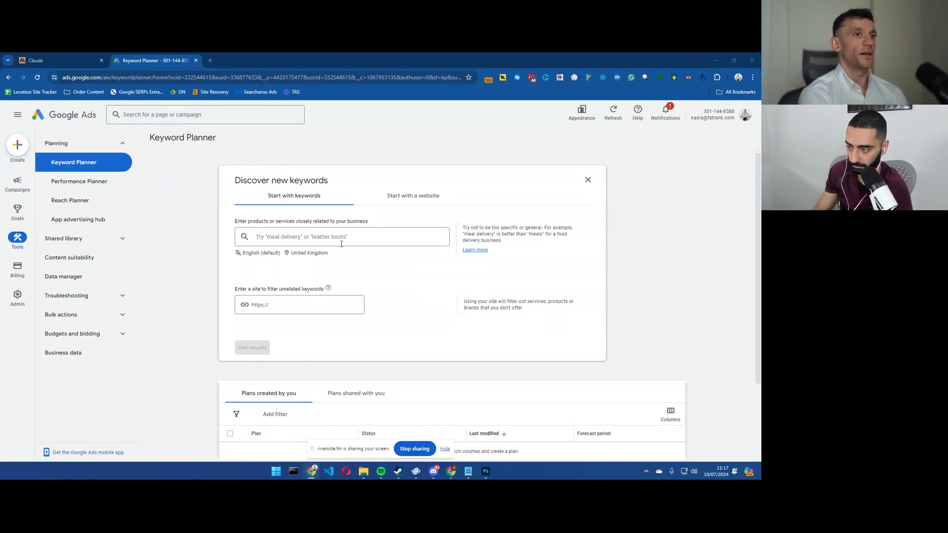
Add United States to the Keyword Planner target locations alongside United Kingdom
left_click(310, 254)
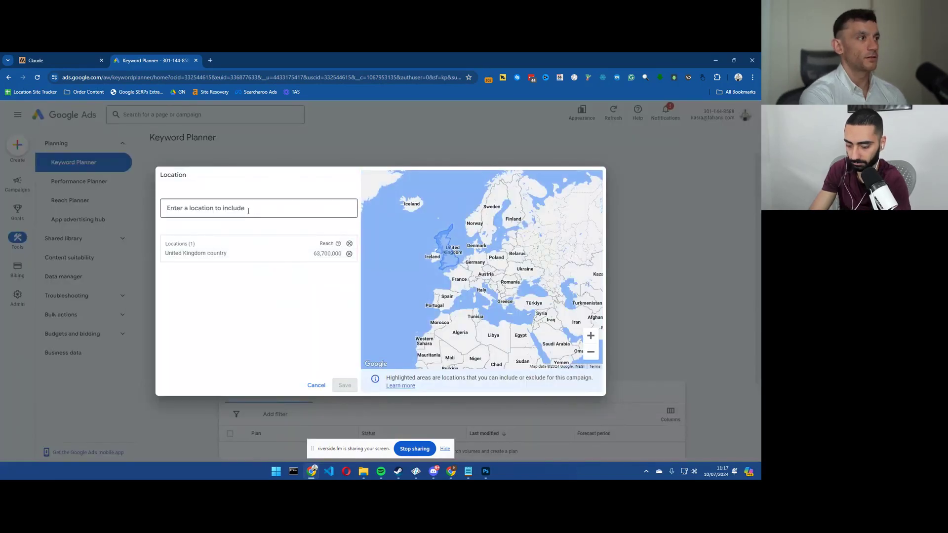
type("unite")
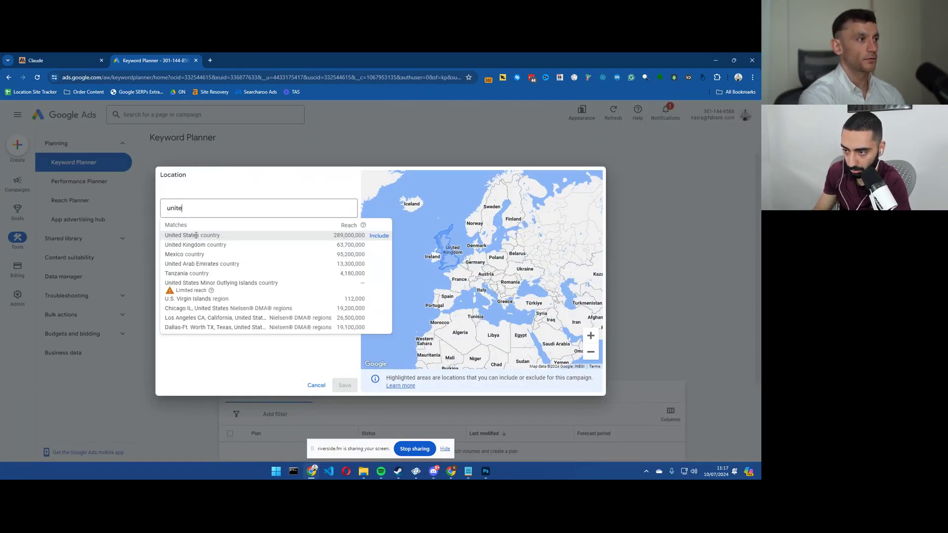
left_click(195, 236)
left_click(344, 385)
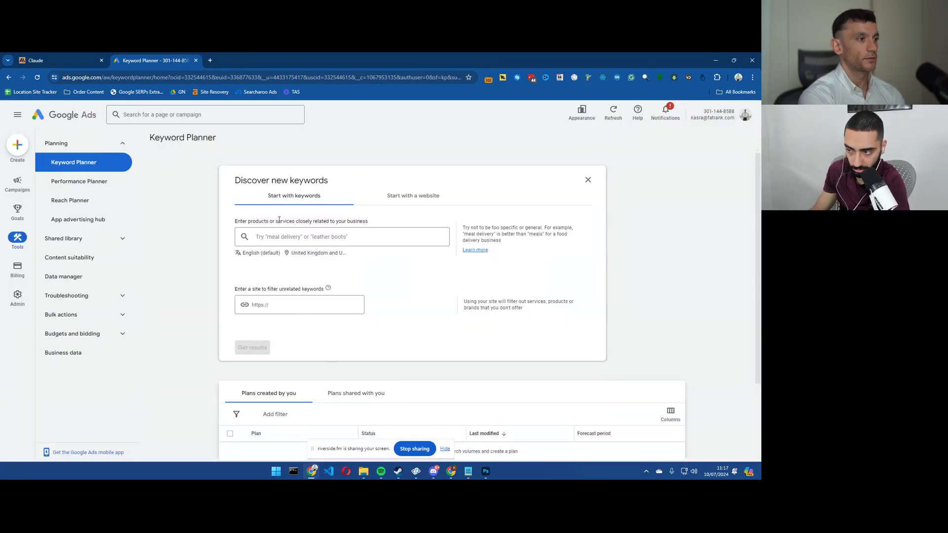
Get keyword ideas for 'seo agency' and download them as a CSV file
left_click(285, 240)
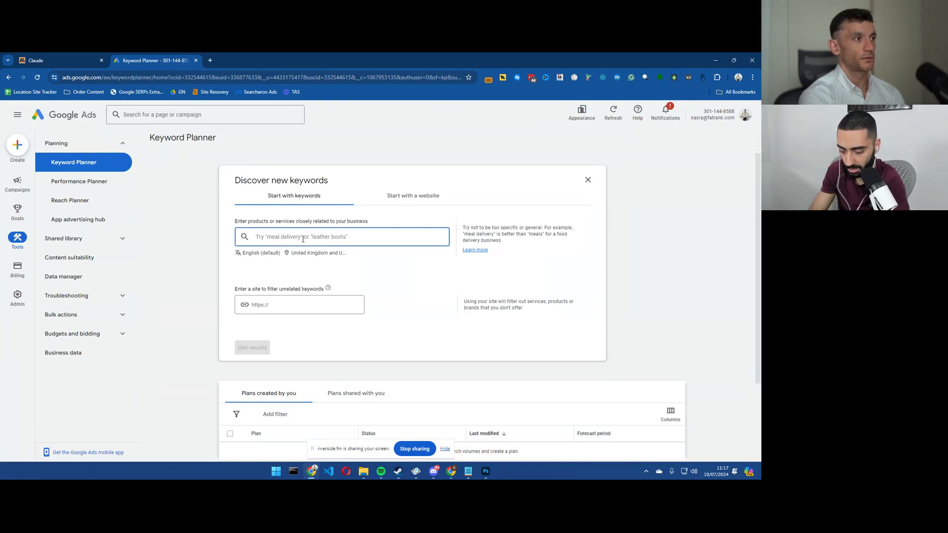
type("seo agency")
left_click(255, 347)
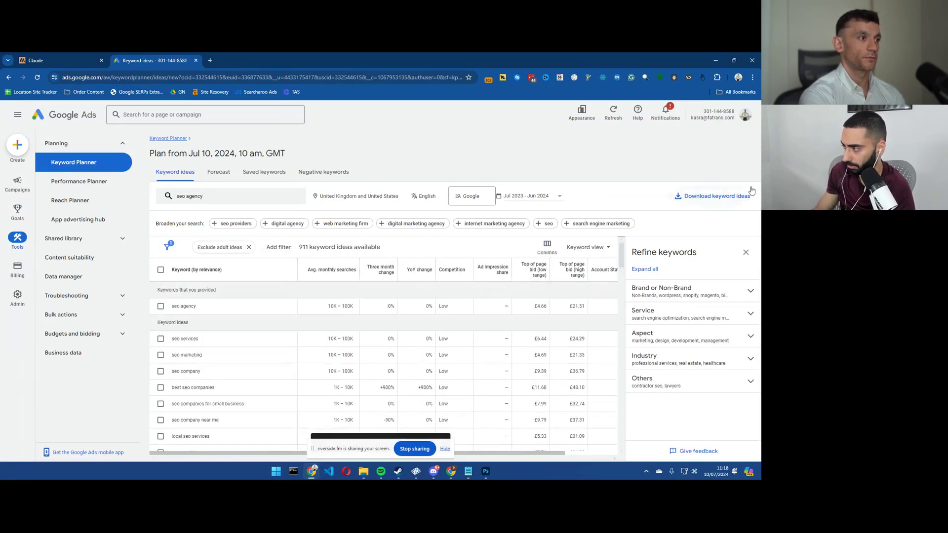
left_click(734, 196)
left_click(683, 211)
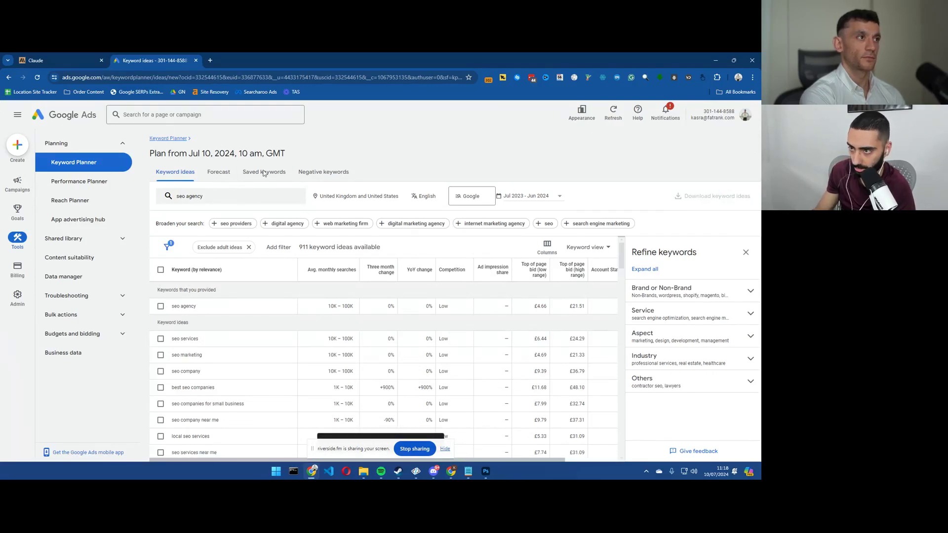
In Claude's Feature Preview settings, confirm Artifacts is on, then close the dialog
left_click(51, 59)
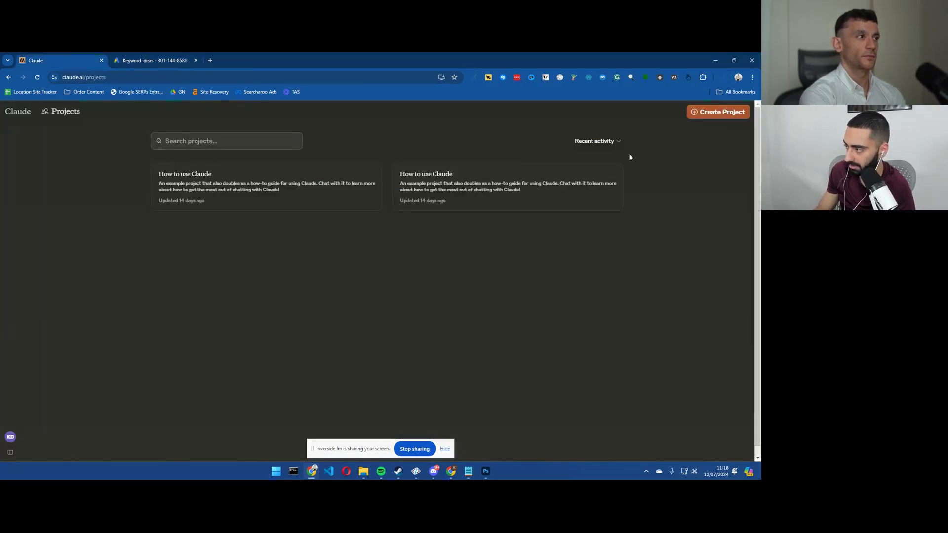
mouse_move(35, 434)
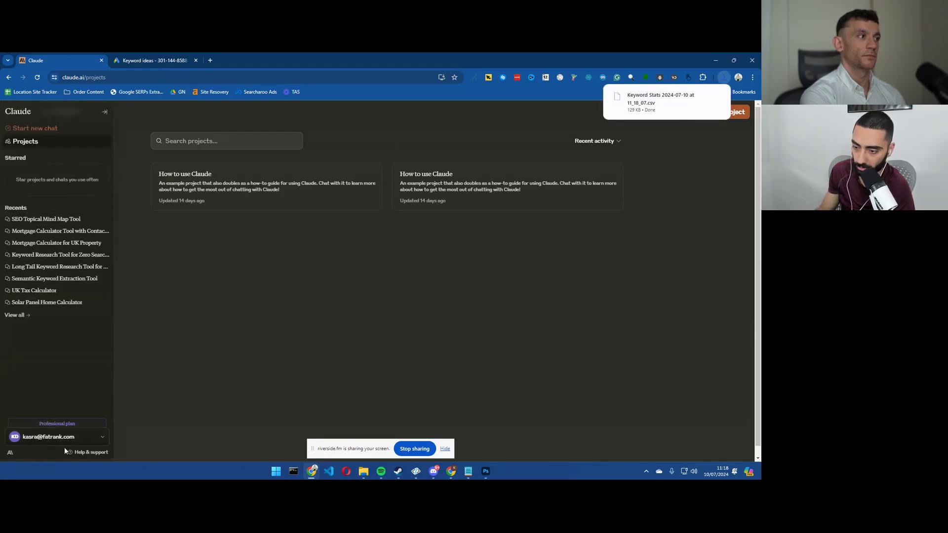
left_click(49, 437)
mouse_move(38, 375)
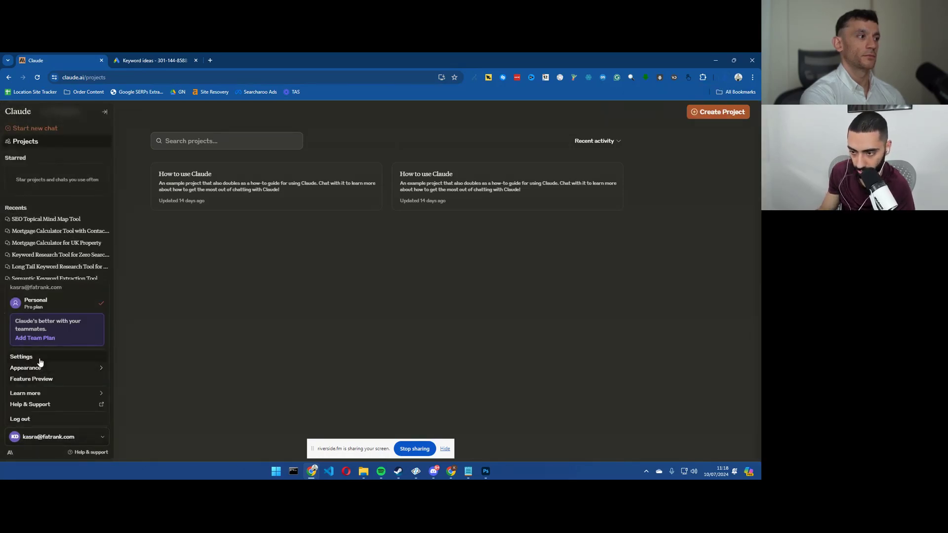
left_click(44, 383)
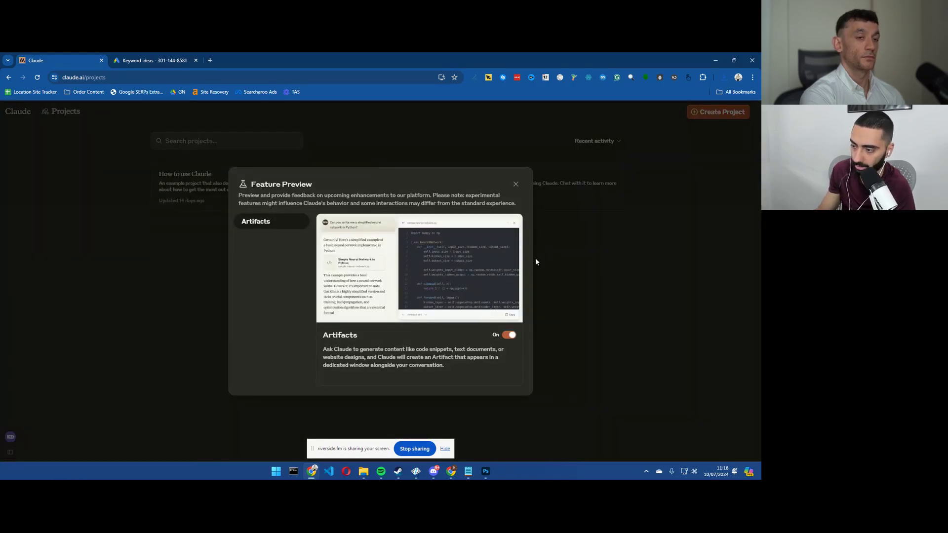
left_click(516, 184)
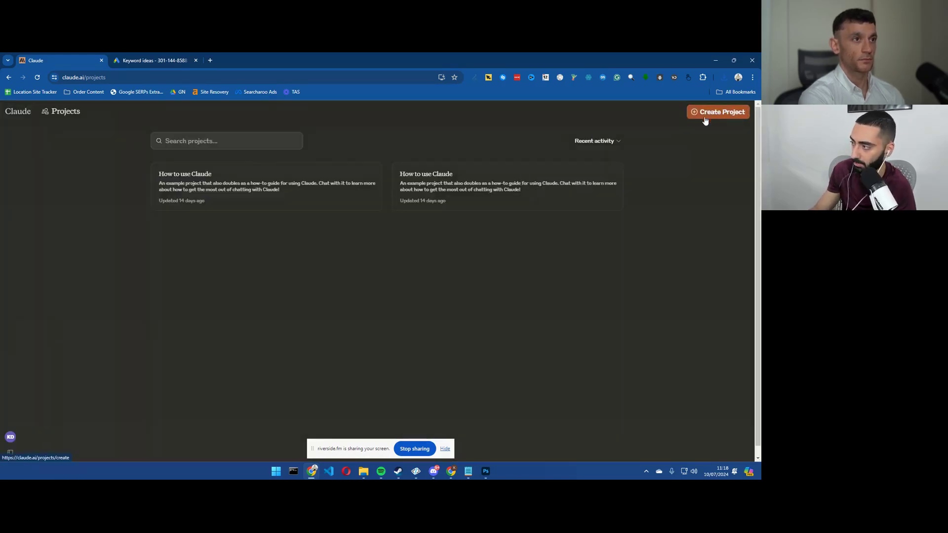
Create the 'Topical Map Tool' project, described as building topical maps from uploaded Keyword Planner data
left_click(716, 112)
left_click(342, 266)
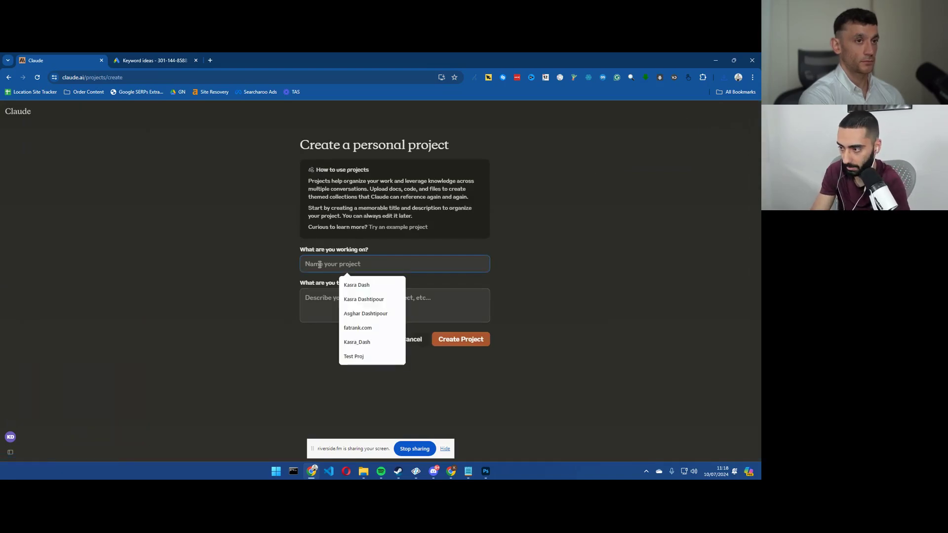
type("Topica")
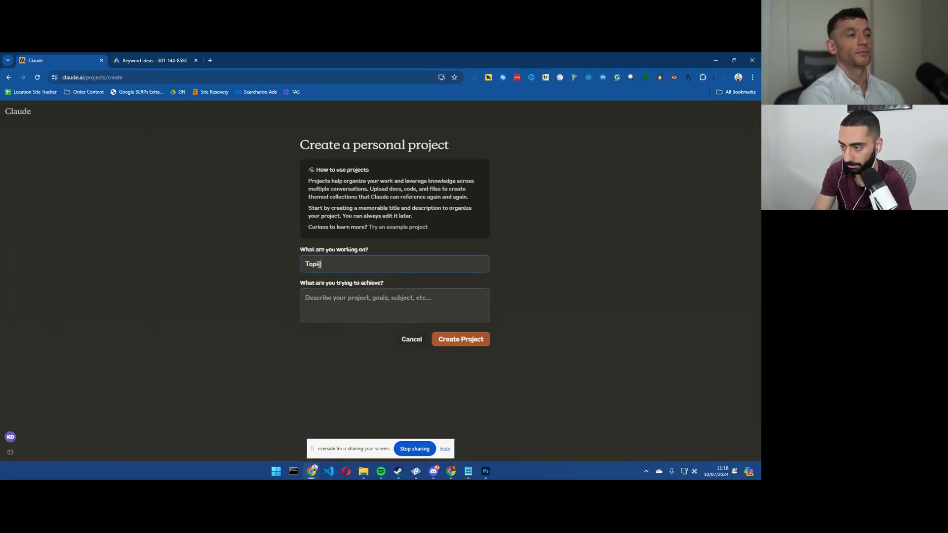
type("l Mapp")
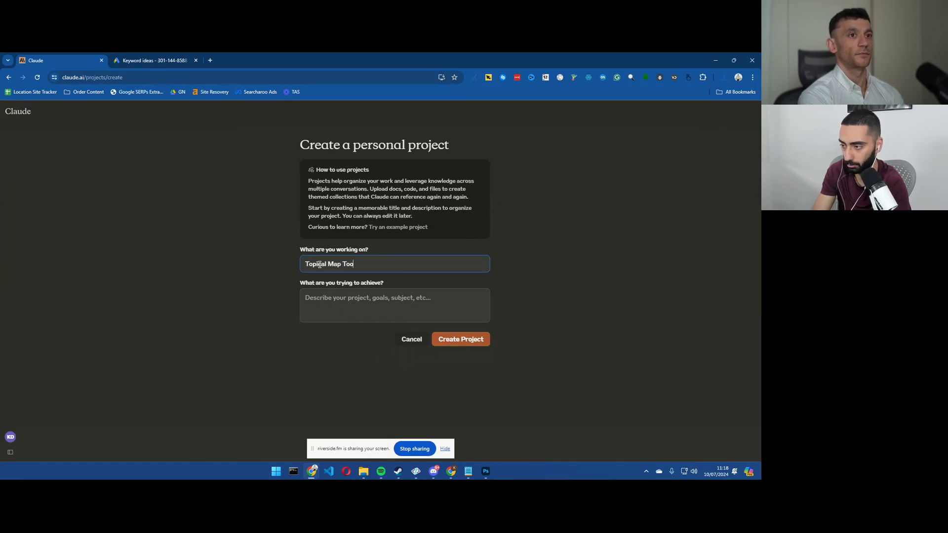
left_click(353, 313)
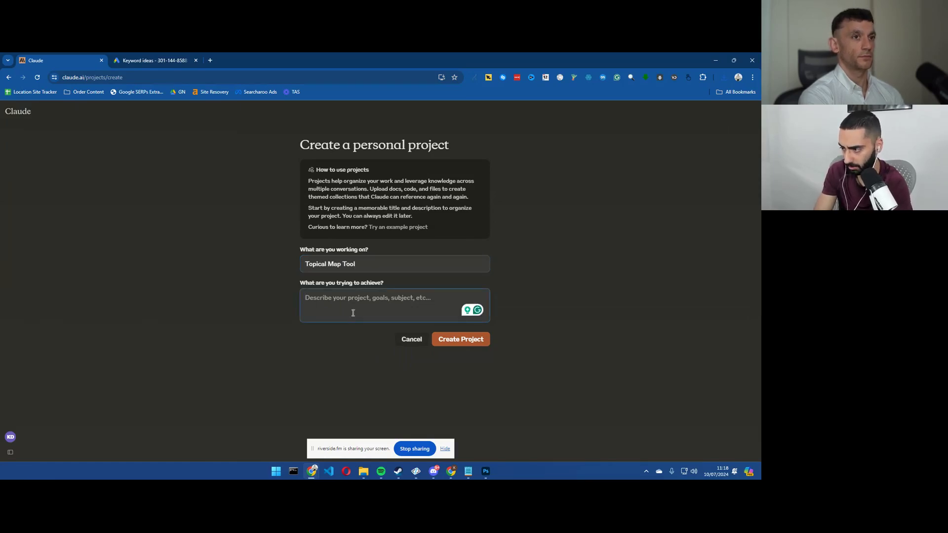
type("This tool")
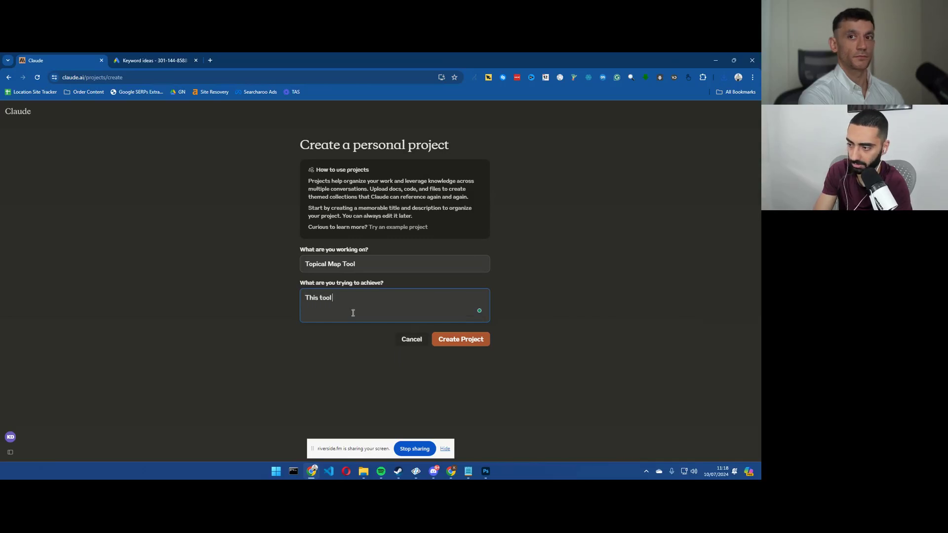
type(" is going to create a topical map based off the google")
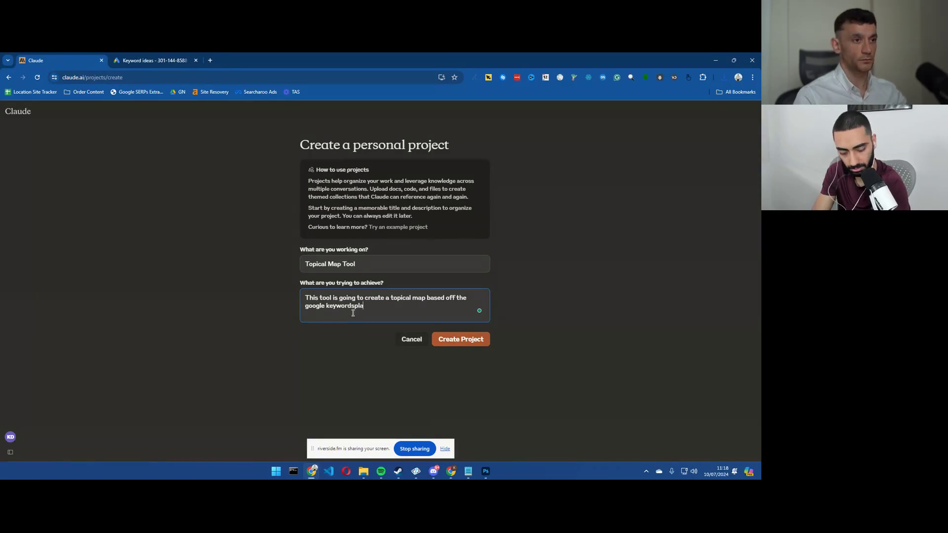
type("keywords planner that we gi")
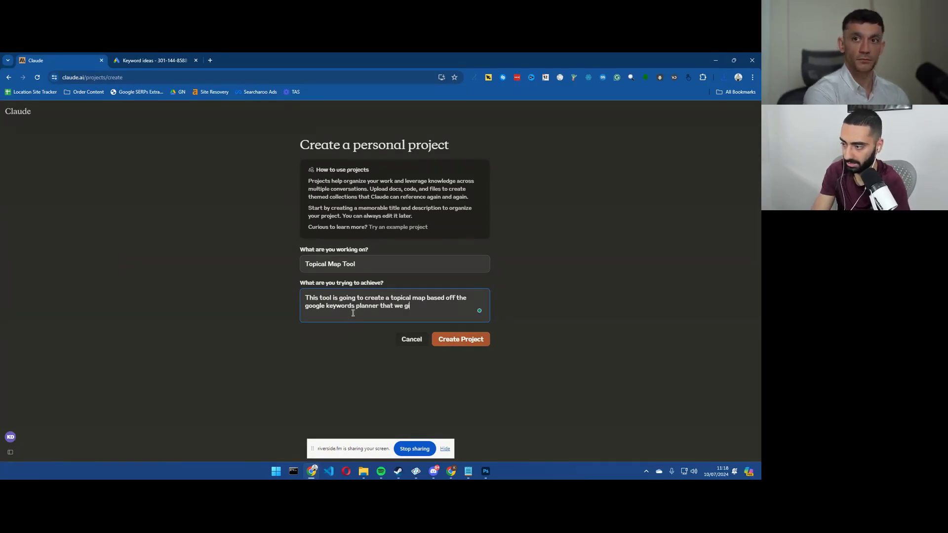
type("vport an")
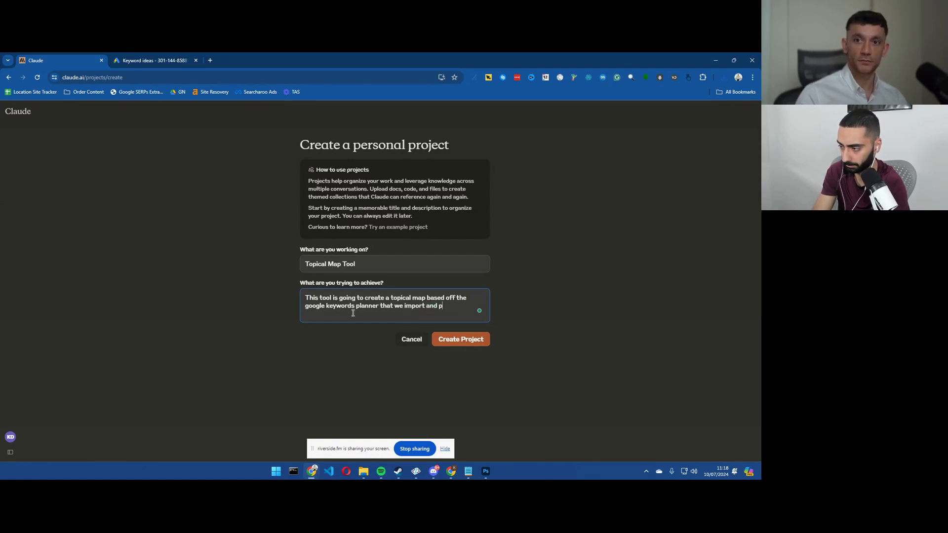
type("d upload")
key("ctrl+a")
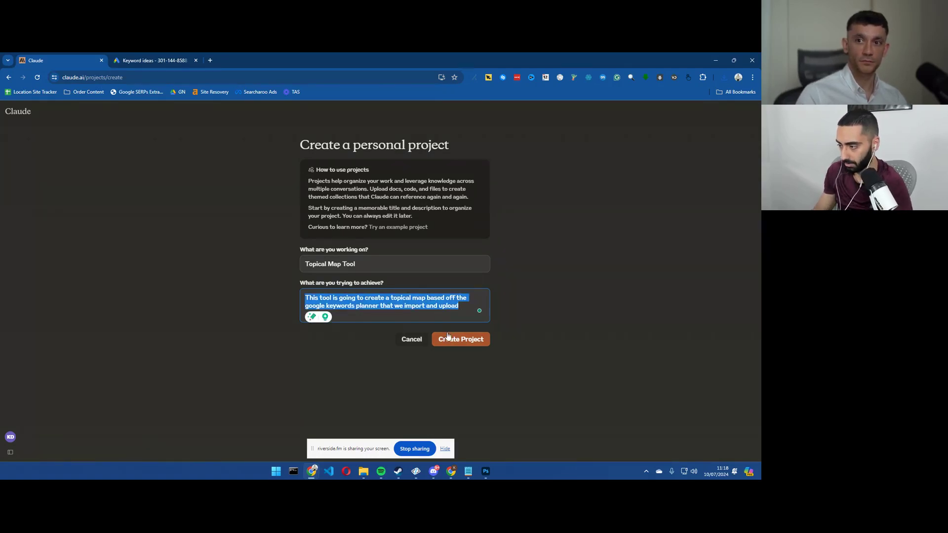
left_click(447, 338)
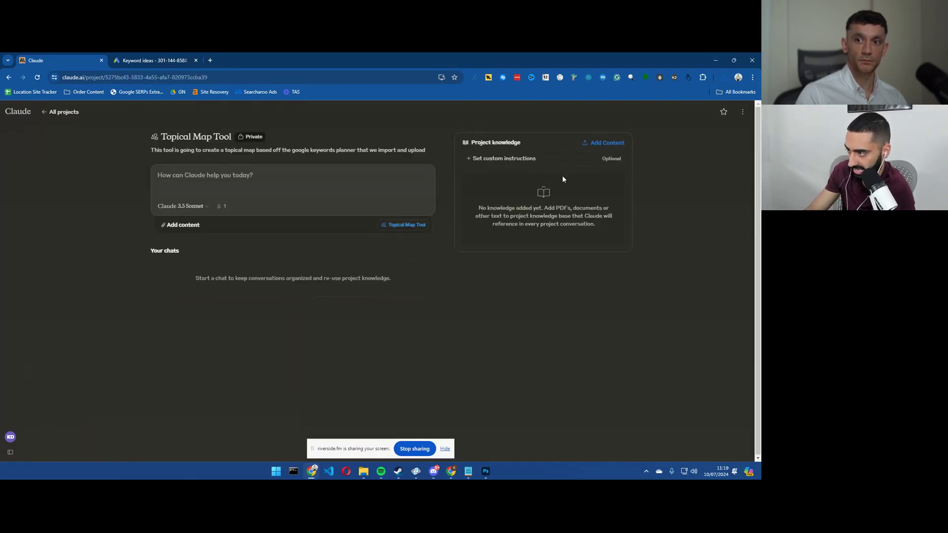
Add the Keyword Stats 2024-07-10 CSV to project knowledge and begin typing the topical map request
left_click(724, 77)
left_click_drag(637, 114, 505, 199)
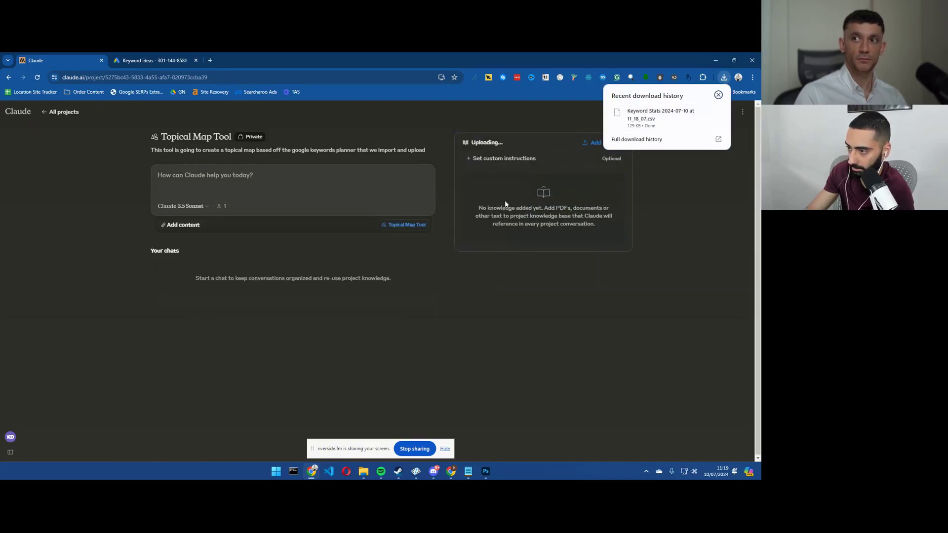
left_click(517, 274)
left_click_drag(460, 159, 520, 161)
left_click(278, 214)
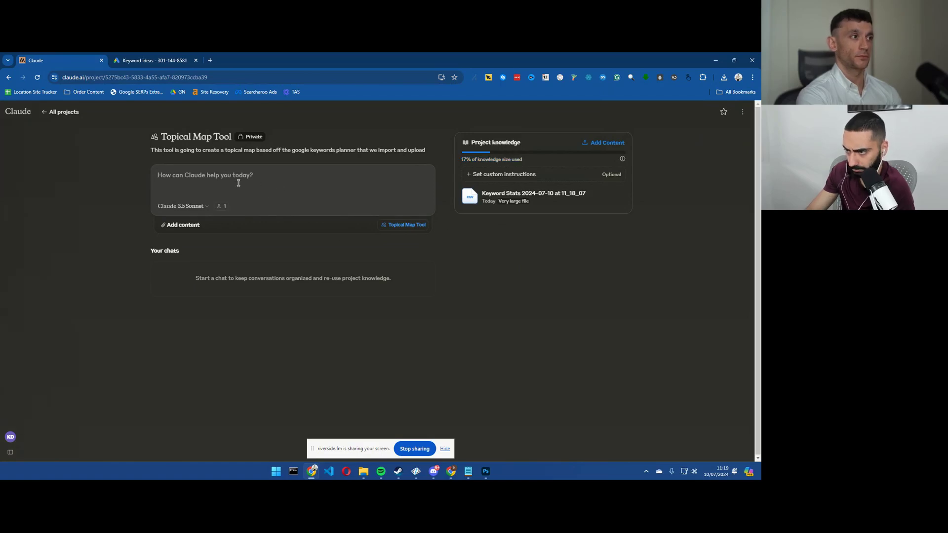
type("create a topical map from the export that i have uploaded")
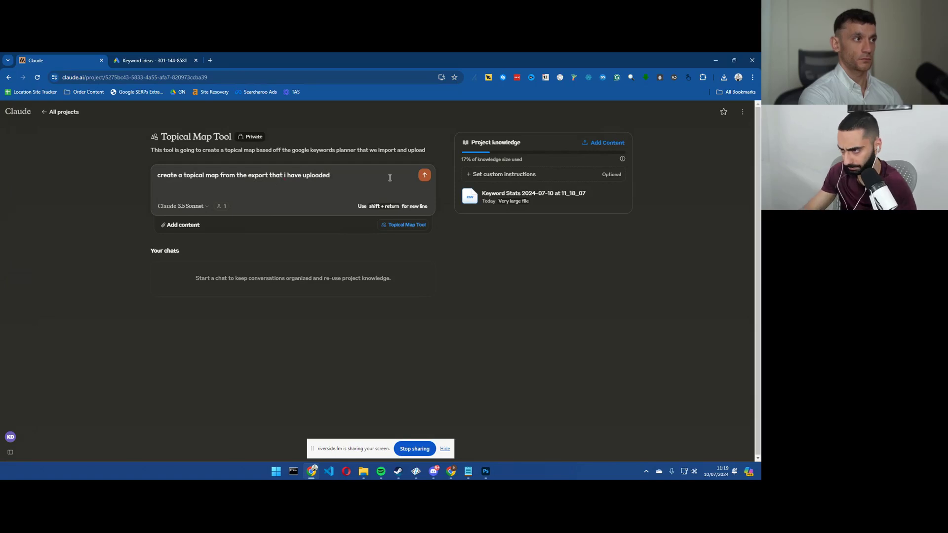
Send the request and scroll to the top of the generated SEO Services Topical Map artifact
left_click(424, 175)
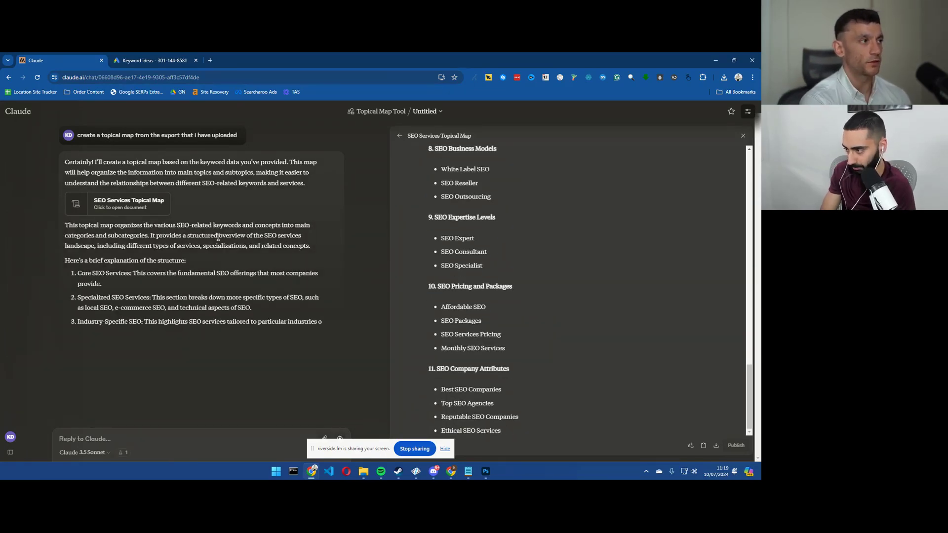
scroll(507, 230, "up", 3)
scroll(495, 222, "up", 10)
scroll(464, 266, "up", 3)
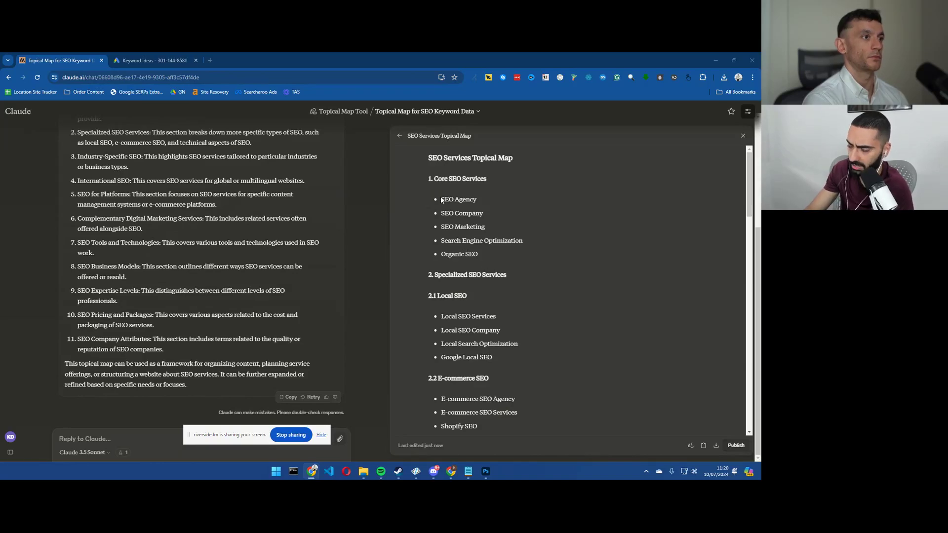
Select the five Core SEO Services keywords in the topical map
left_click_drag(440, 199, 486, 260)
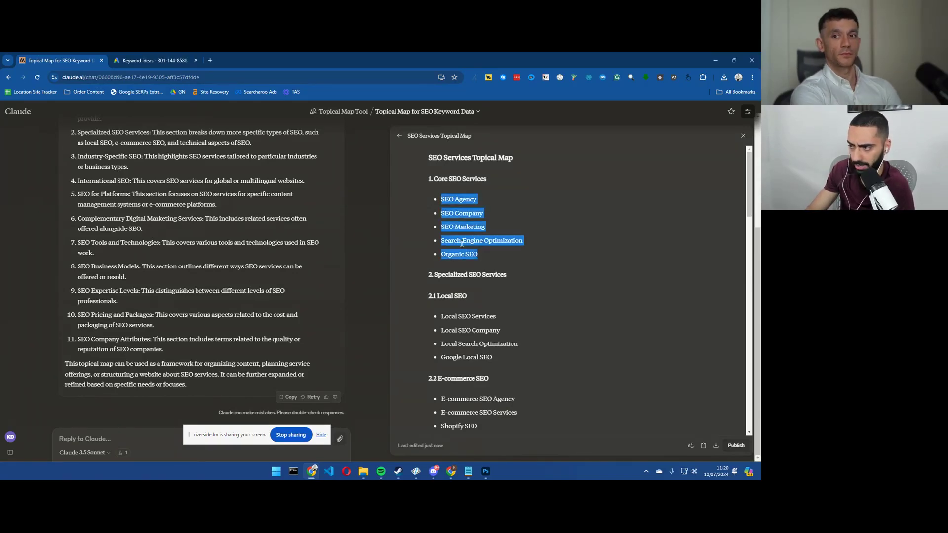
left_click(489, 252)
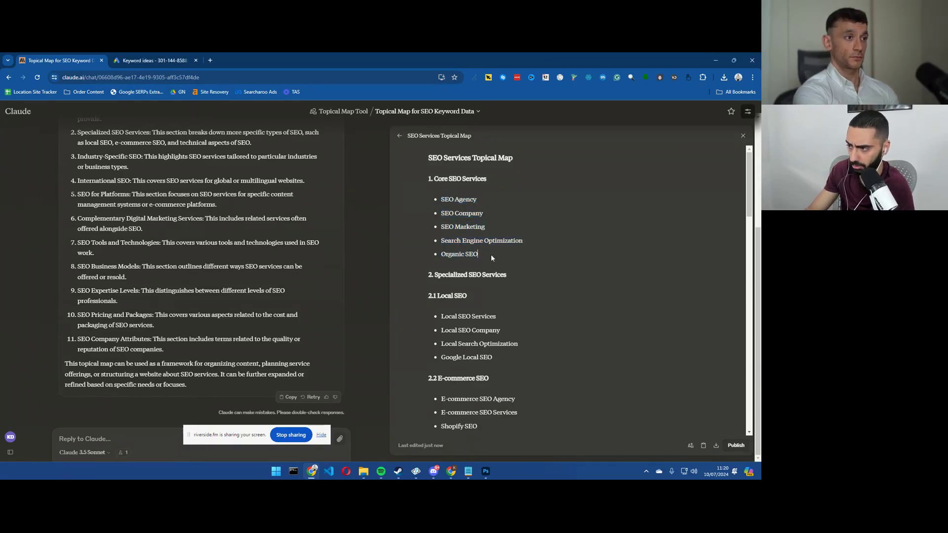
left_click_drag(490, 254, 442, 196)
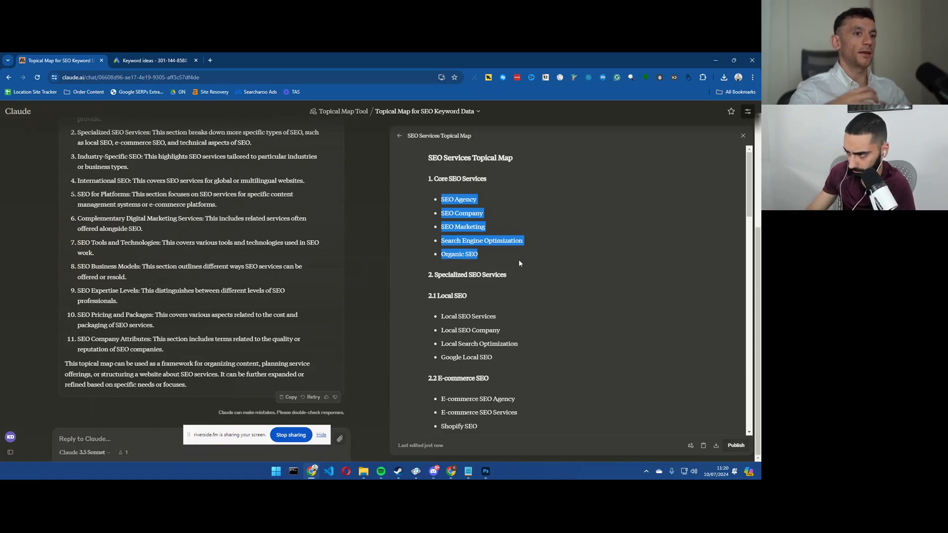
Scroll through all eleven map sections, then reselect the Core SEO keywords from Organic SEO to SEO Agency
scroll(511, 270, "down", 1)
scroll(508, 271, "down", 2)
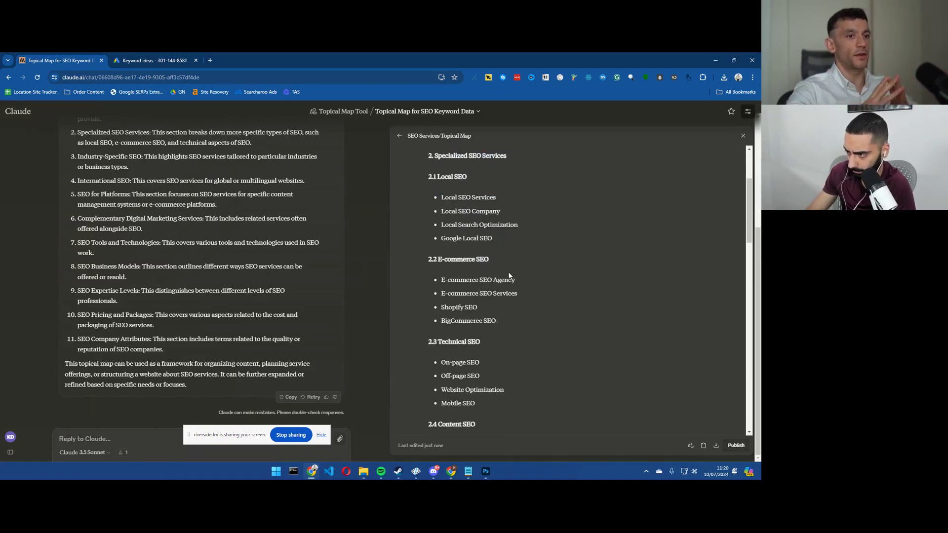
scroll(508, 275, "down", 2)
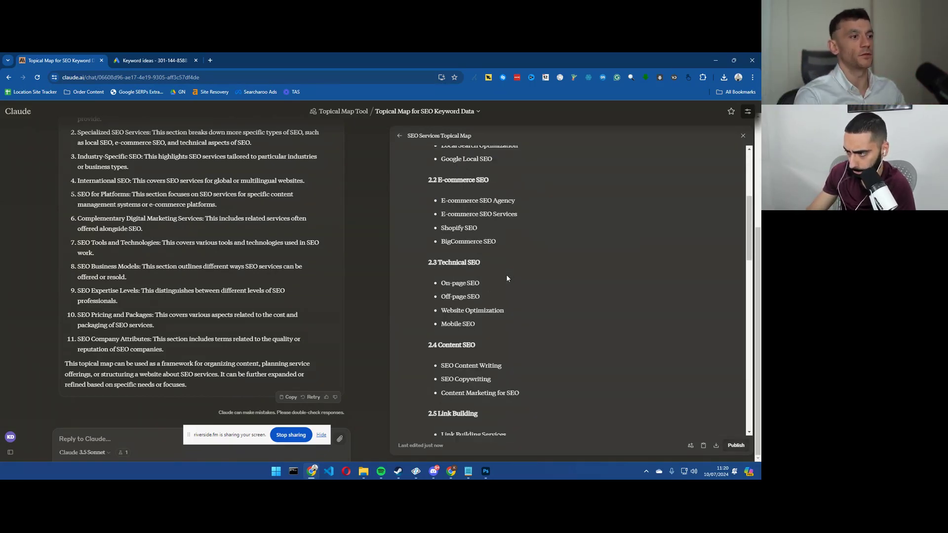
scroll(507, 278, "down", 2)
scroll(506, 278, "up", 1)
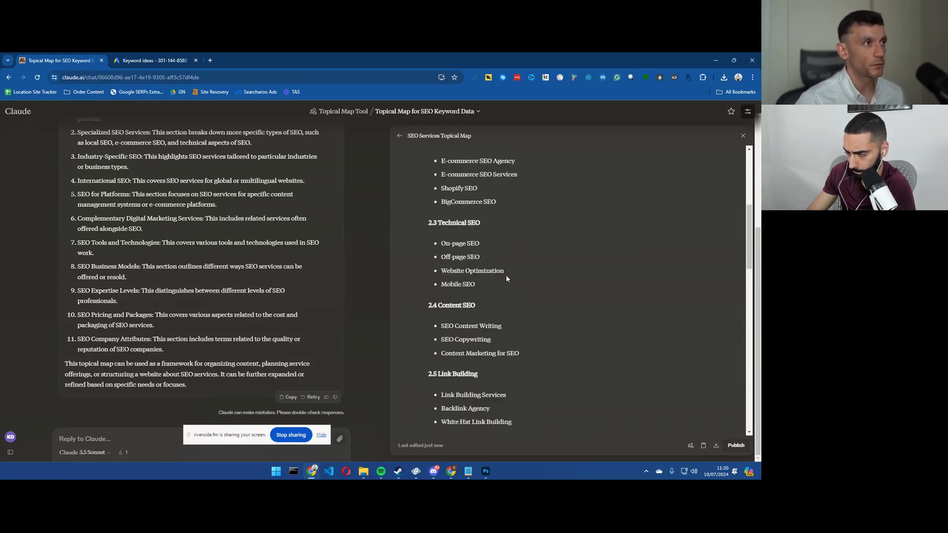
scroll(506, 277, "down", 1)
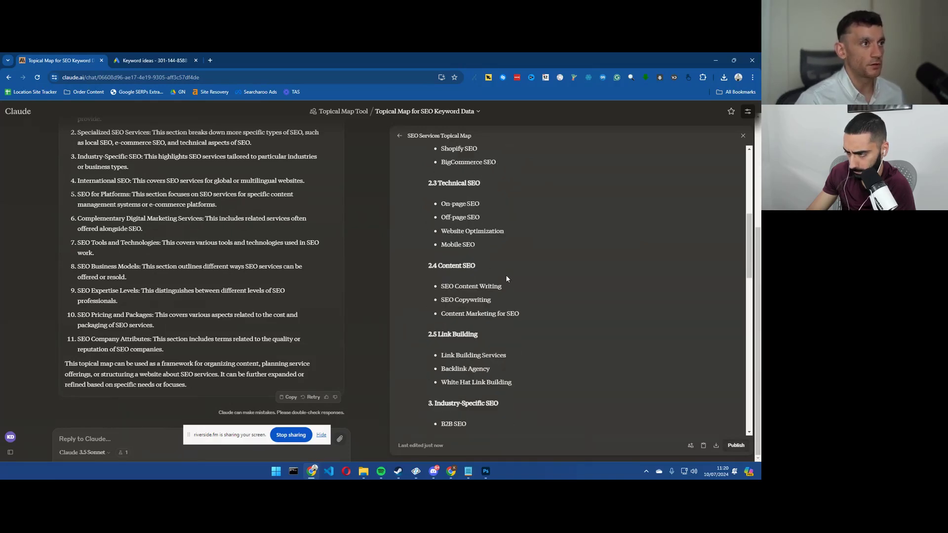
left_click(321, 437)
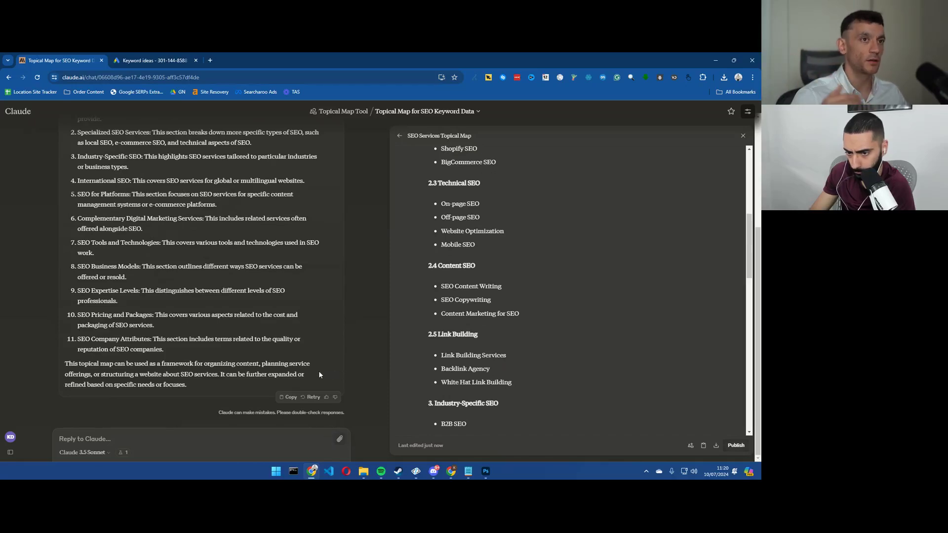
scroll(468, 380, "down", 4)
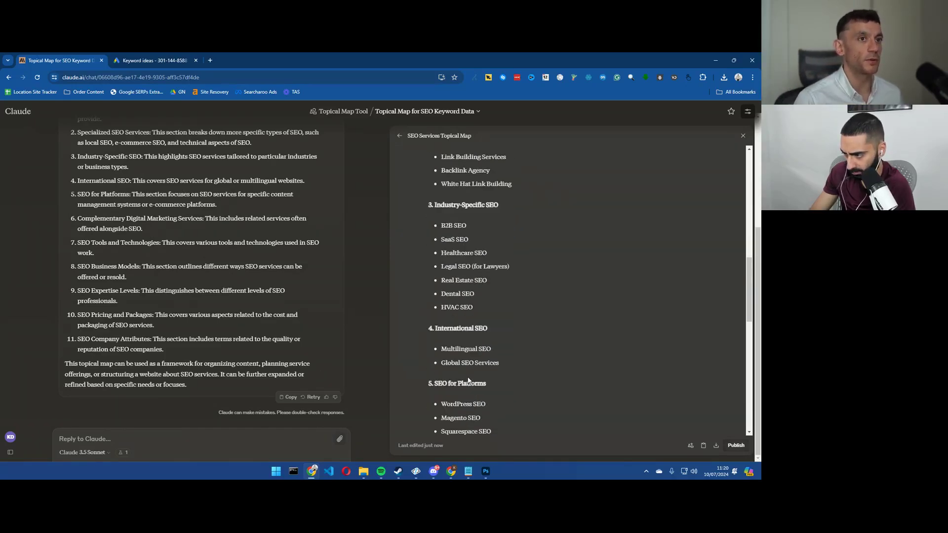
scroll(468, 380, "down", 2)
scroll(468, 378, "down", 3)
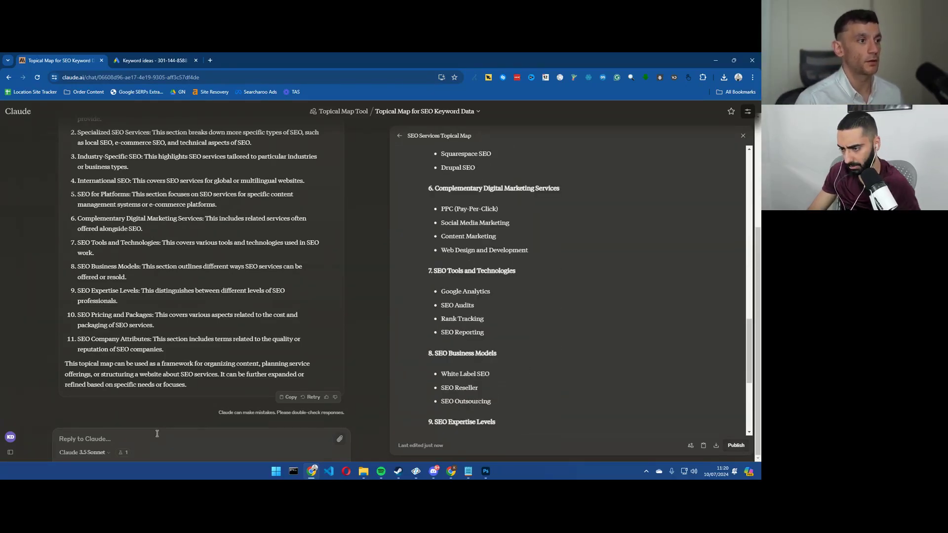
scroll(465, 257, "up", 15)
scroll(465, 258, "up", 3)
left_click_drag(478, 254, 443, 199)
key("ctrl+c")
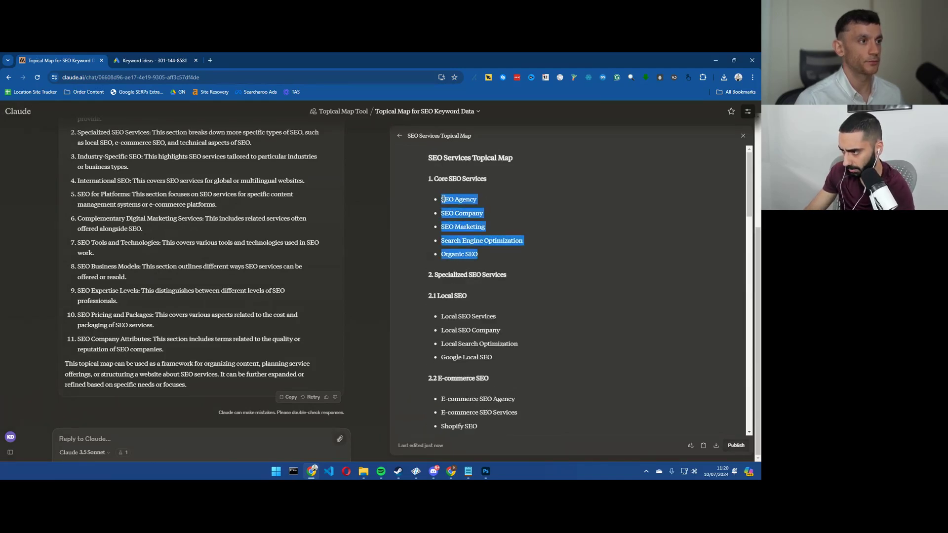
Start the reply 'these keywords are cannibalising for example:' with the spelling corrected
left_click(128, 433)
type("these keywo")
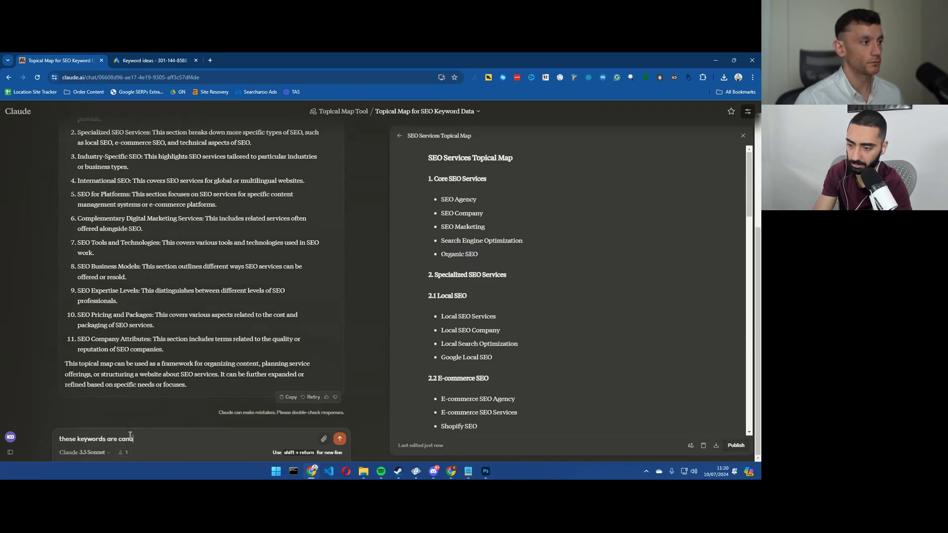
type("rds are canoblising for example")
right_click(129, 435)
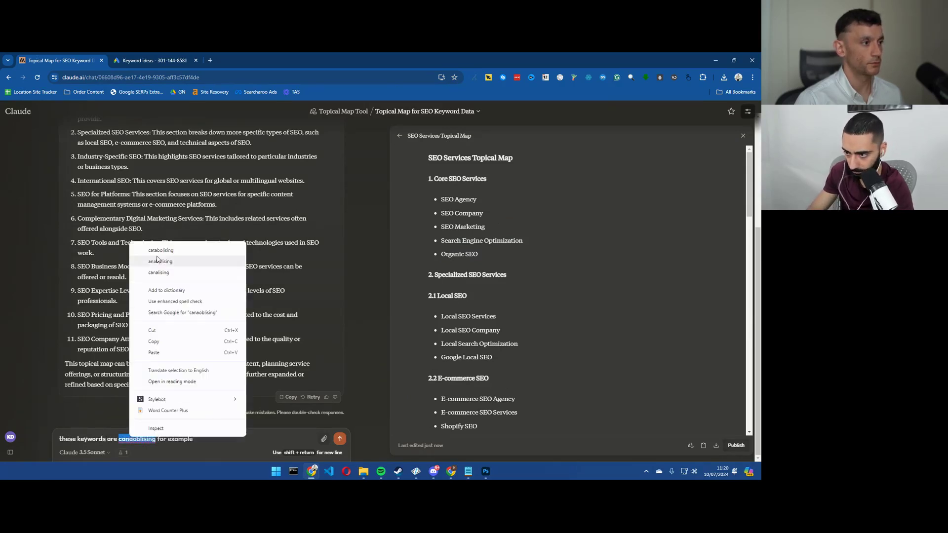
key("Escape")
left_click(141, 439)
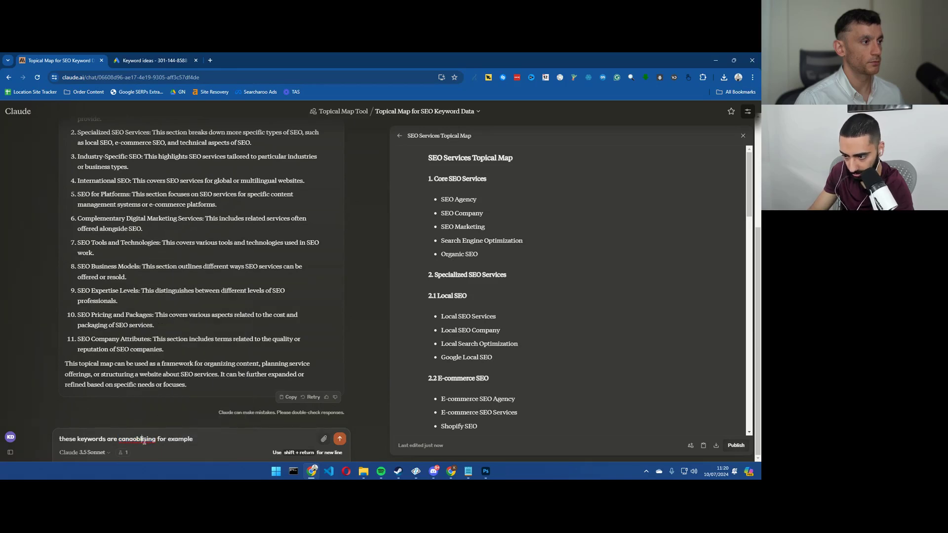
key("BackSpace")
key("BackSpace")
key("BackSpace")
type("bals")
key("Delete")
key("Delete")
key("Delete")
key("Delete")
key("Delete")
type("ing")
right_click(193, 440)
key("Escape")
type(":")
Paste the five Core SEO keywords below and add 'fix this for all recommendations', correctly spelled
key("shift+Return")
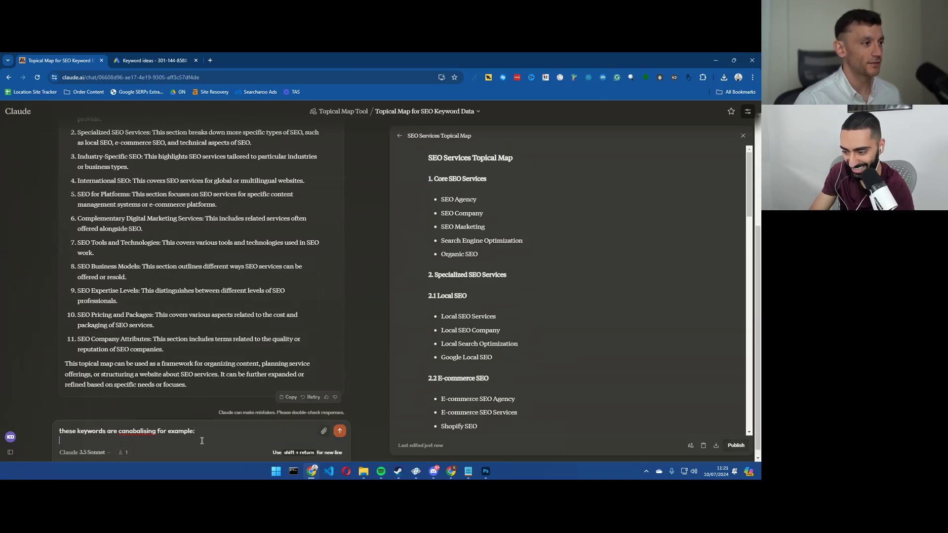
key("ctrl+v")
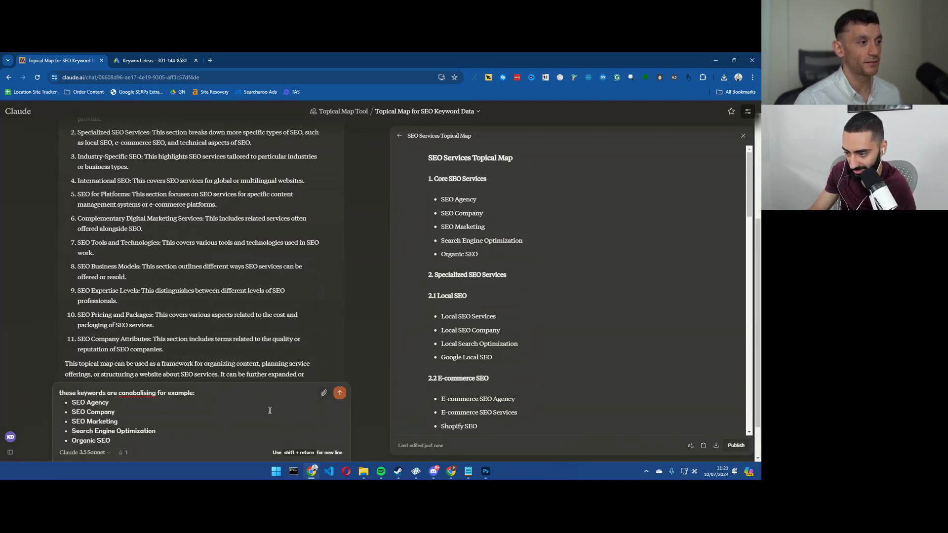
key("shift+Return")
key("shift+Return")
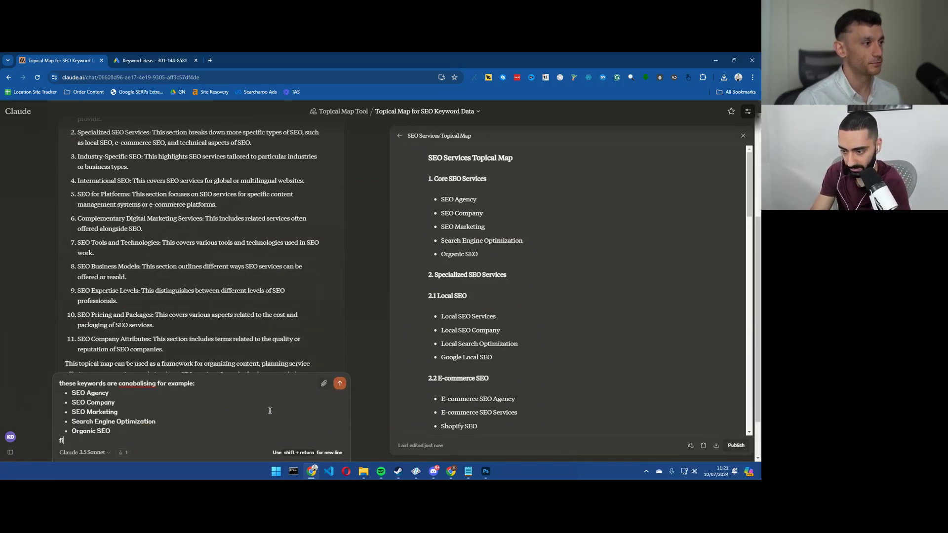
type("fix this for all re")
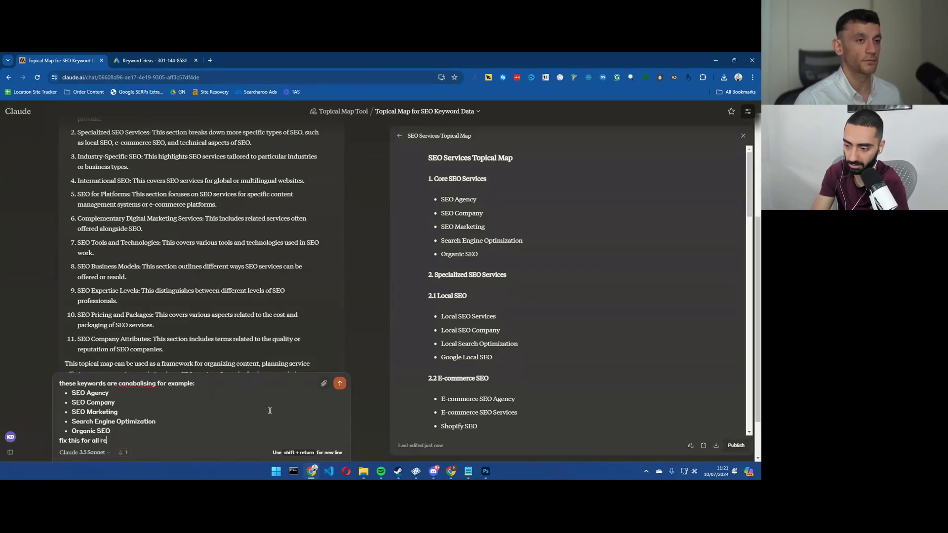
type("cceomdanations")
right_click(143, 440)
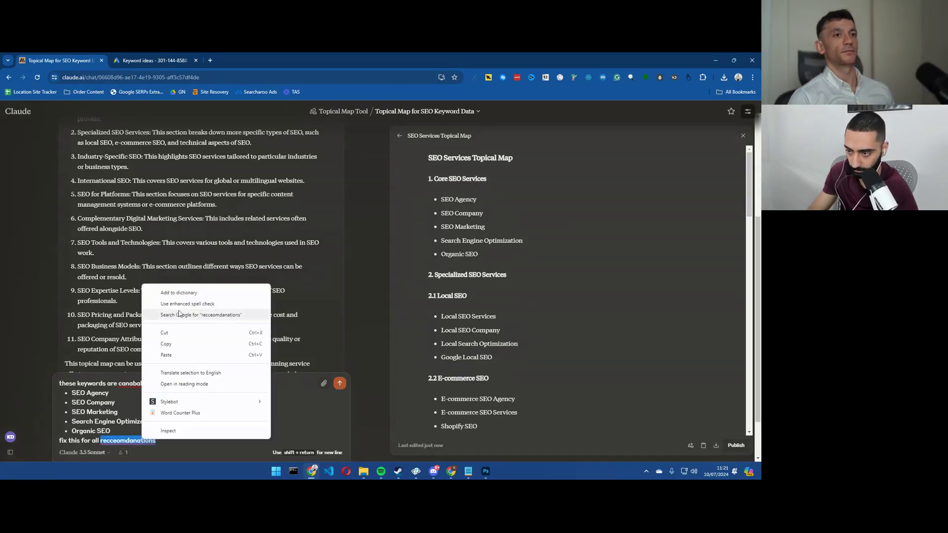
left_click(122, 438)
double_click(123, 440)
type("reccomendatio")
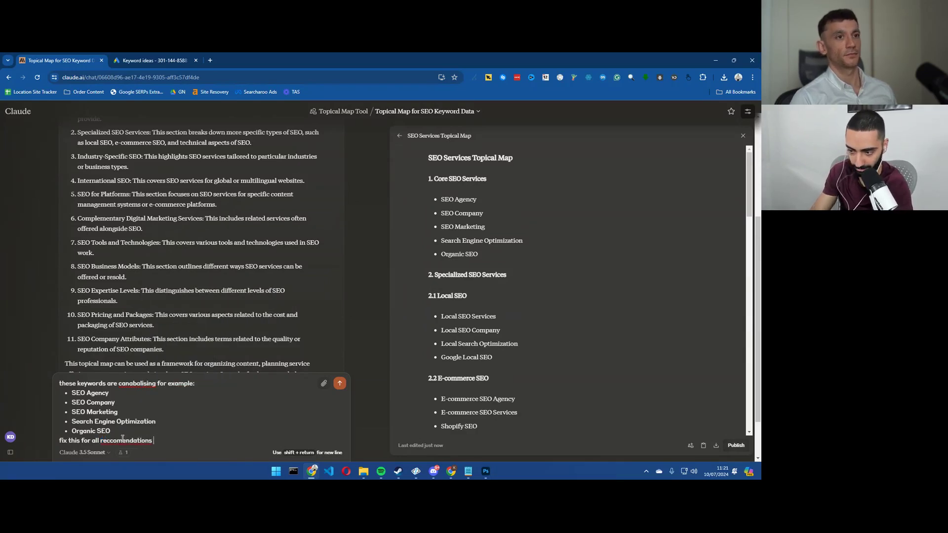
right_click(122, 438)
left_click(168, 252)
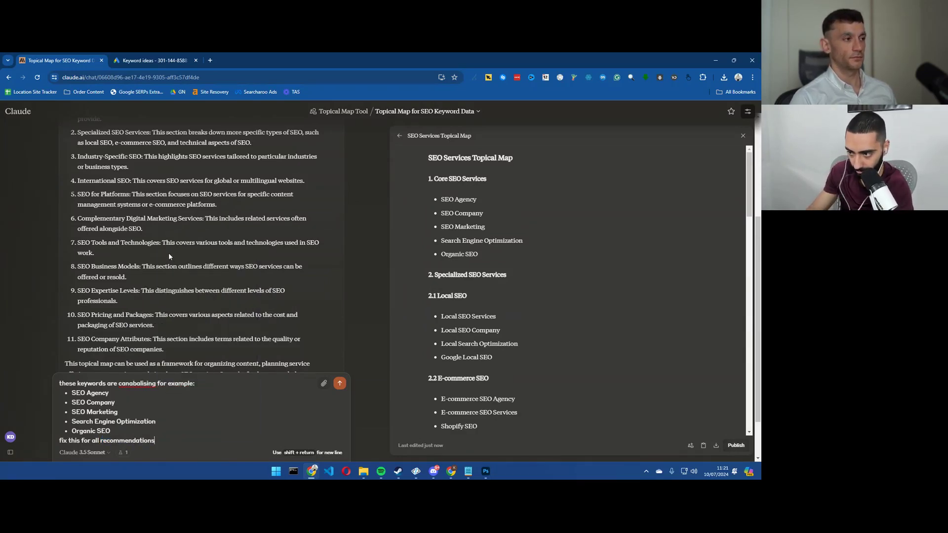
Send the cannibalisation request and scroll up through the Version 2 revised topical map
left_click(339, 384)
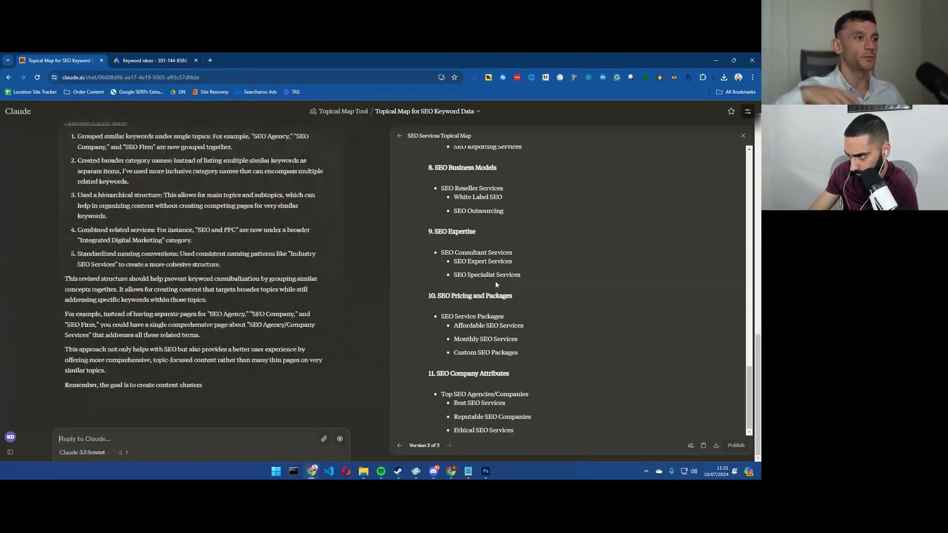
scroll(467, 285, "up", 2)
scroll(466, 282, "up", 6)
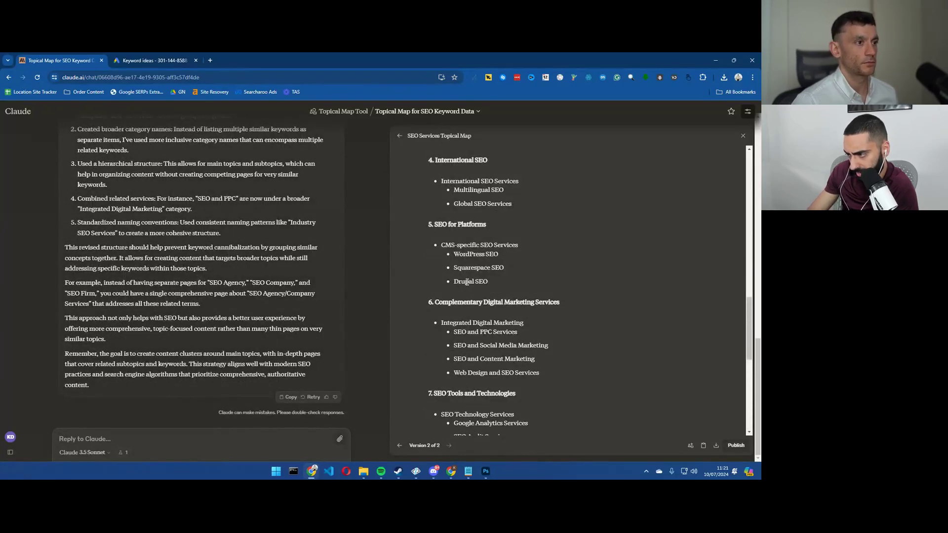
scroll(466, 282, "up", 5)
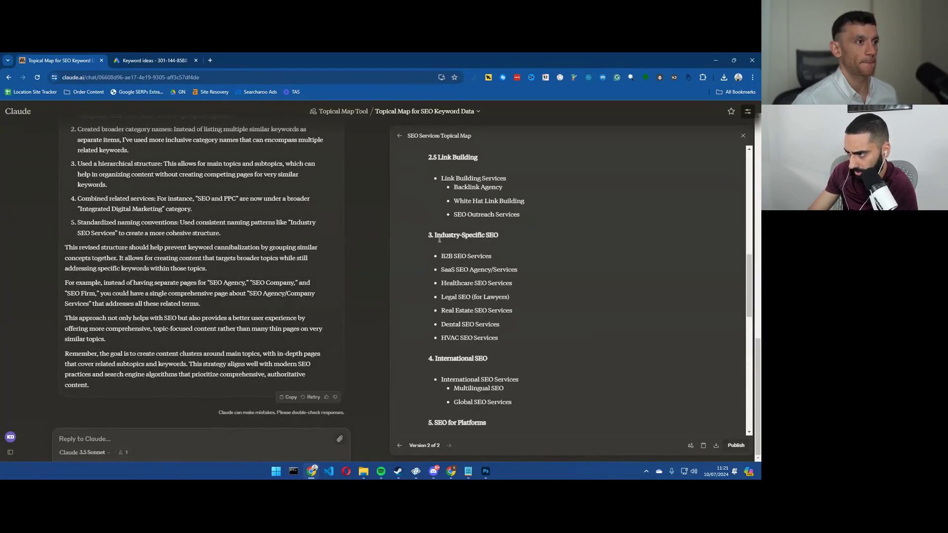
Highlight the Industry-Specific SEO heading and its seven keywords, including SaaS and Healthcare SEO
left_click_drag(435, 235, 500, 240)
left_click_drag(444, 255, 517, 271)
mouse_move(450, 283)
left_mouse_down()
mouse_move(494, 283)
mouse_move(445, 296)
mouse_move(490, 297)
mouse_move(492, 310)
mouse_move(472, 325)
mouse_move(487, 337)
mouse_move(441, 324)
mouse_move(446, 256)
mouse_move(436, 260)
left_mouse_up()
left_click_drag(499, 237, 435, 237)
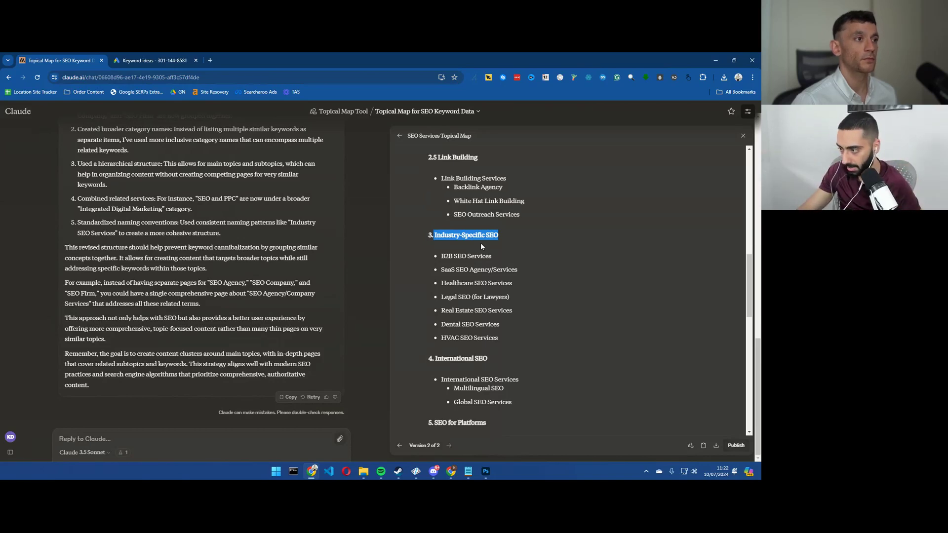
left_click_drag(497, 338, 440, 262)
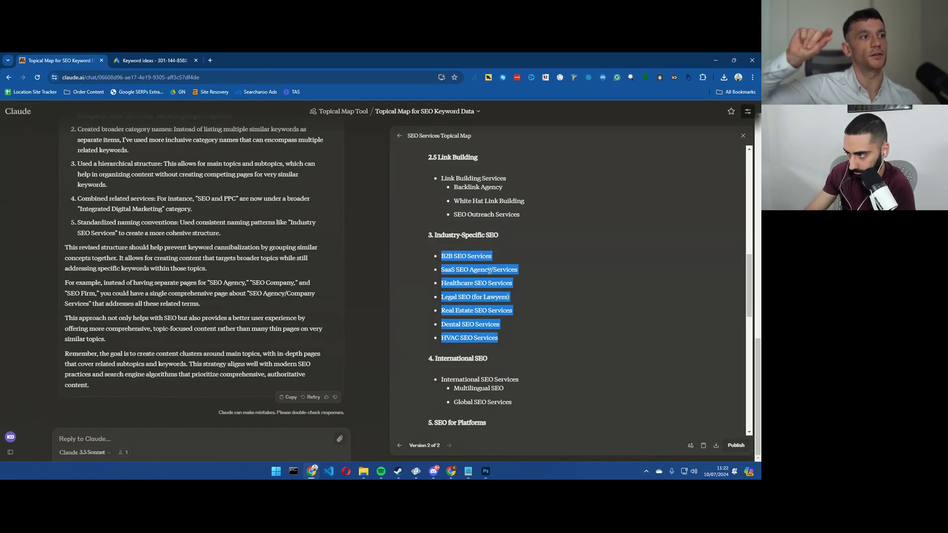
Scroll up to the revised Core SEO Services group and mark 'Search Engine Optimization (SEO) Services'
scroll(483, 251, "up", 1)
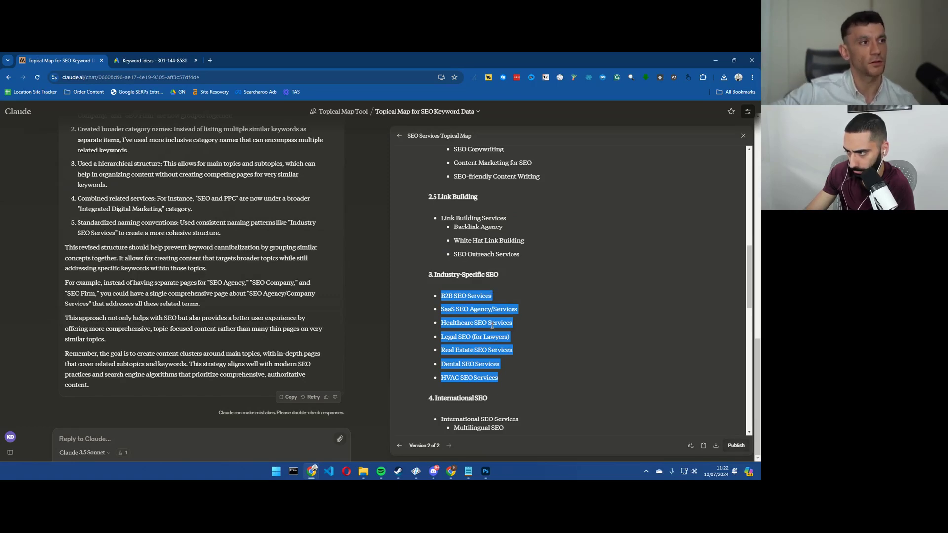
scroll(495, 345, "up", 4)
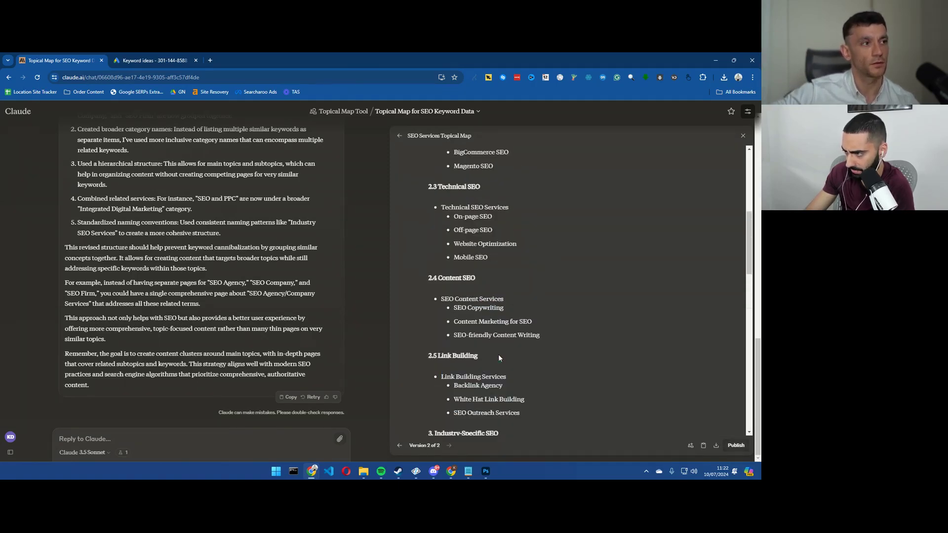
scroll(493, 365, "up", 7)
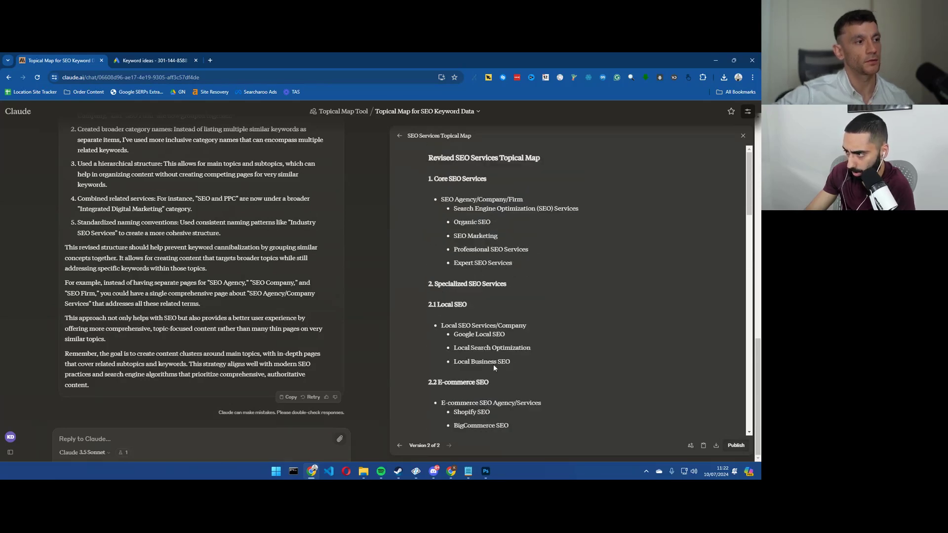
left_click_drag(440, 199, 510, 261)
left_click(518, 268)
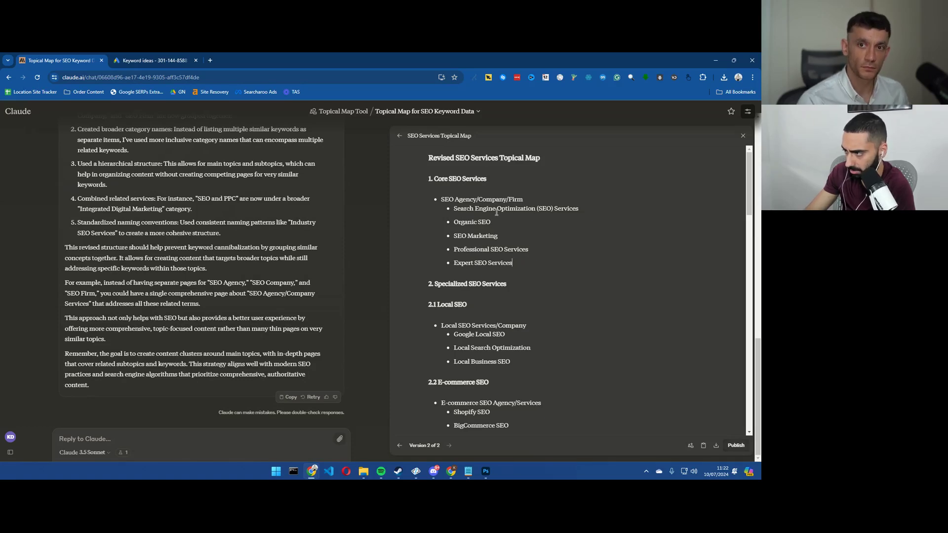
left_click_drag(452, 209, 585, 215)
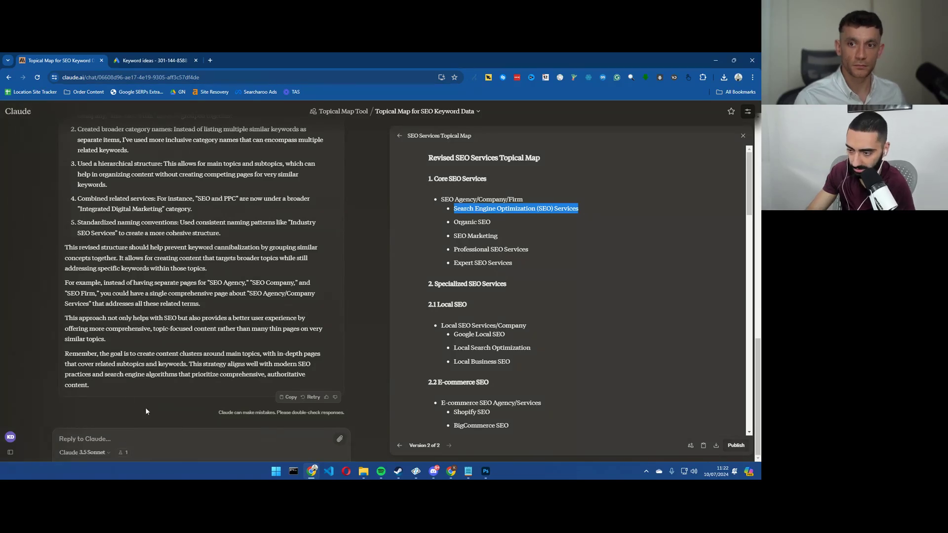
Begin the reply 'again there is a lot of cannibalisation:' with the spelling corrected
left_click(126, 437)
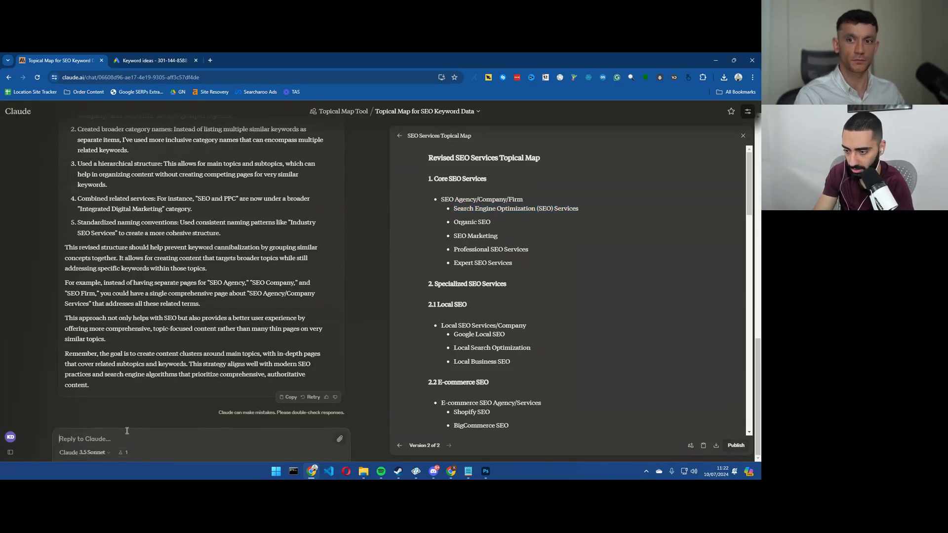
type("again there is ")
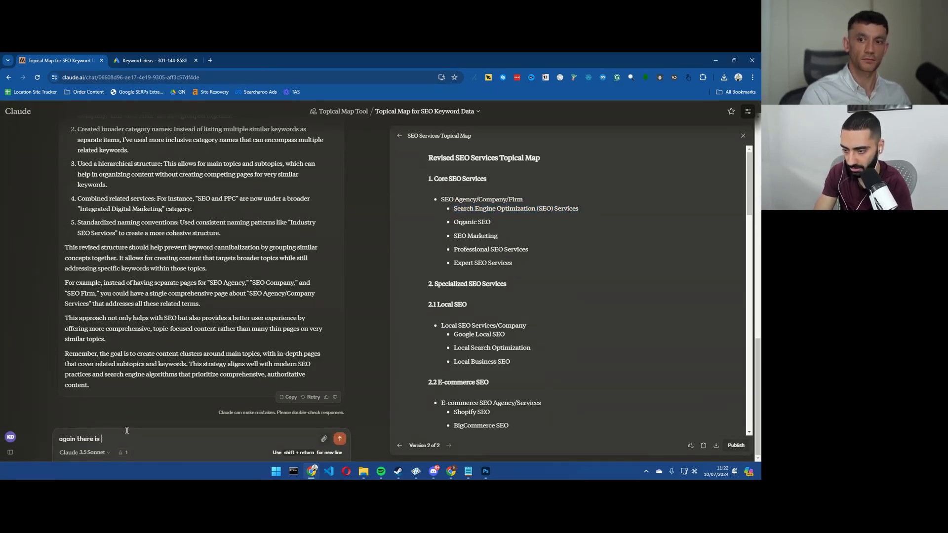
type("alot of can")
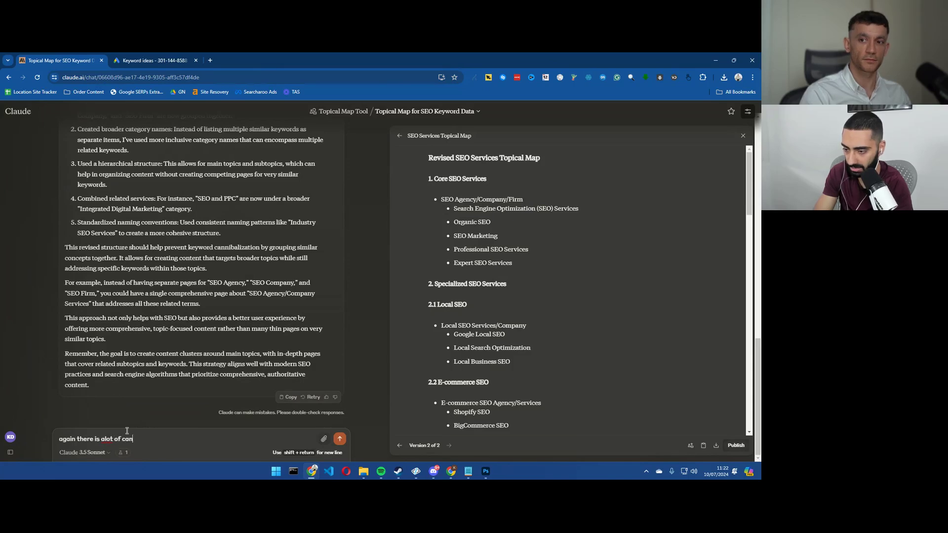
type("abilisation")
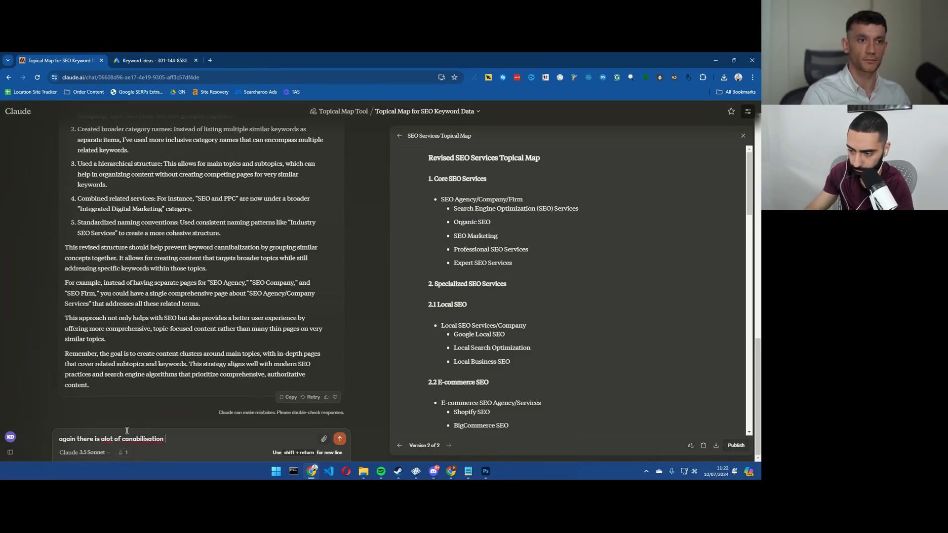
right_click(138, 439)
left_click(178, 256)
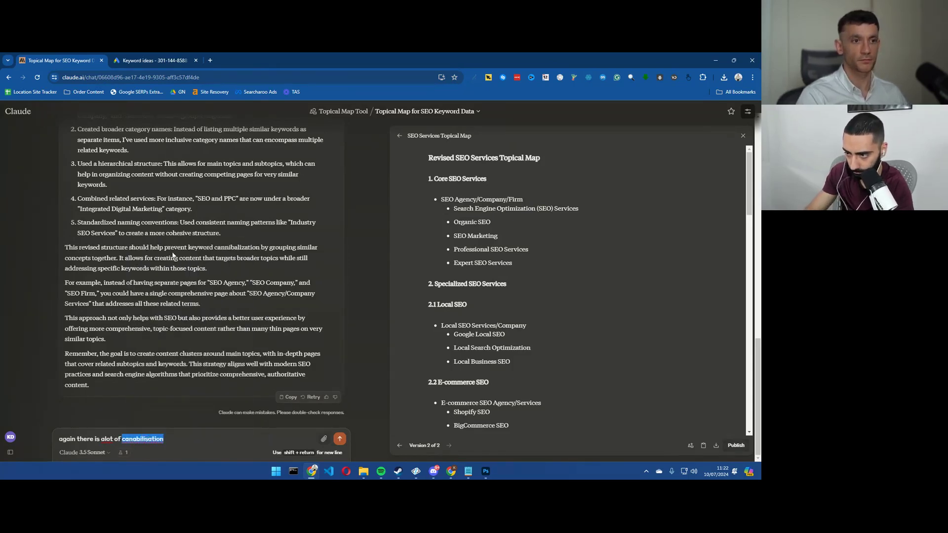
type(":")
key("shift+Return")
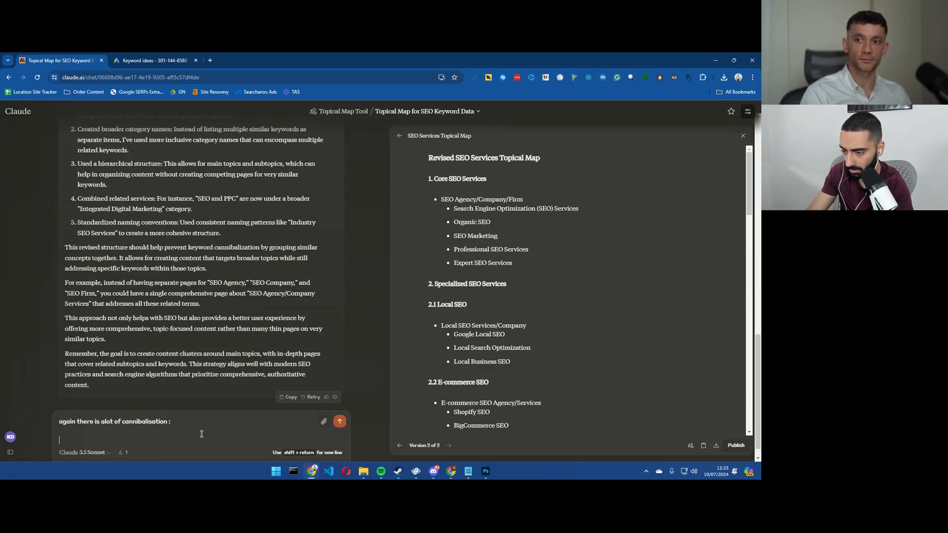
Paste the SEO Agency/Company/Firm group under 'the following would only require 1 page:'
left_click_drag(539, 267, 441, 198)
key("ctrl+c")
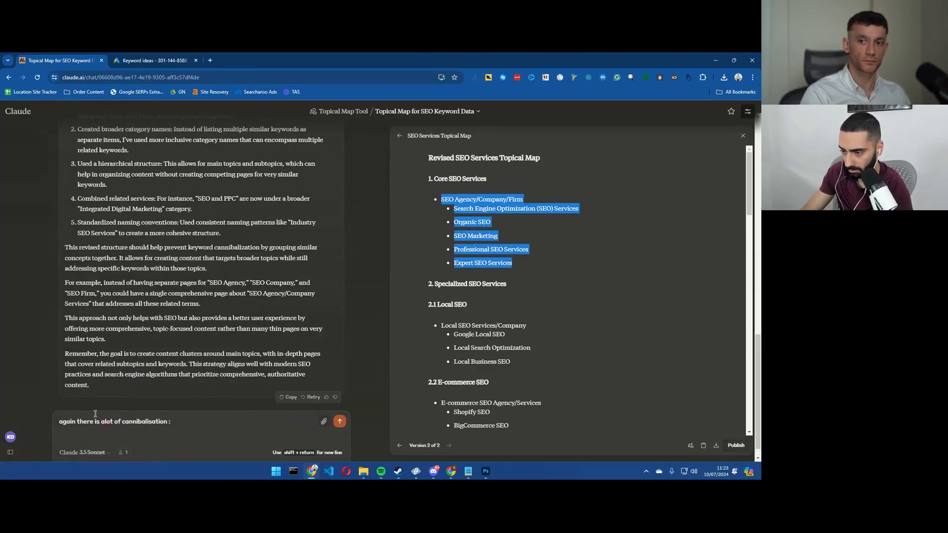
left_click(103, 431)
type("the follk")
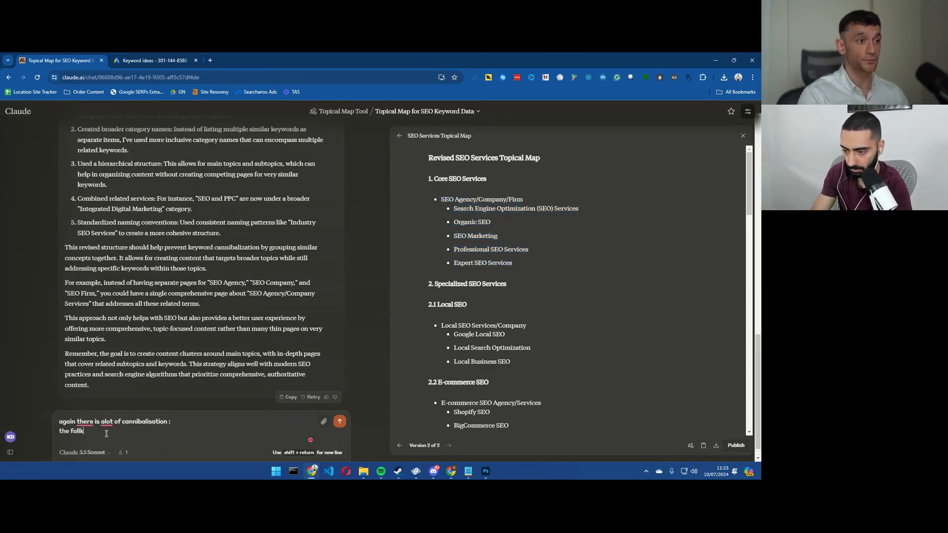
key("BackSpace")
type("owing ")
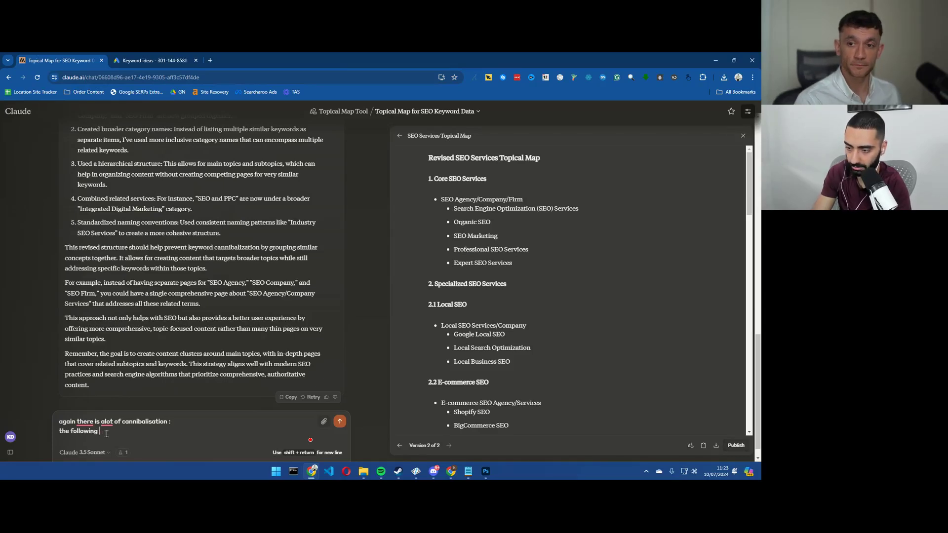
type("would only require 1 page:")
key("shift+Return")
key("ctrl+v")
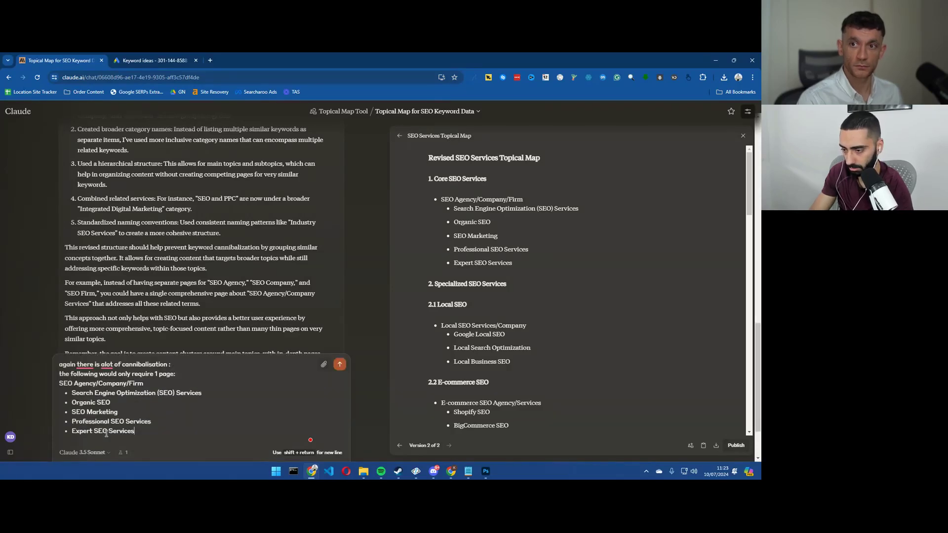
key("BackSpace")
type(".")
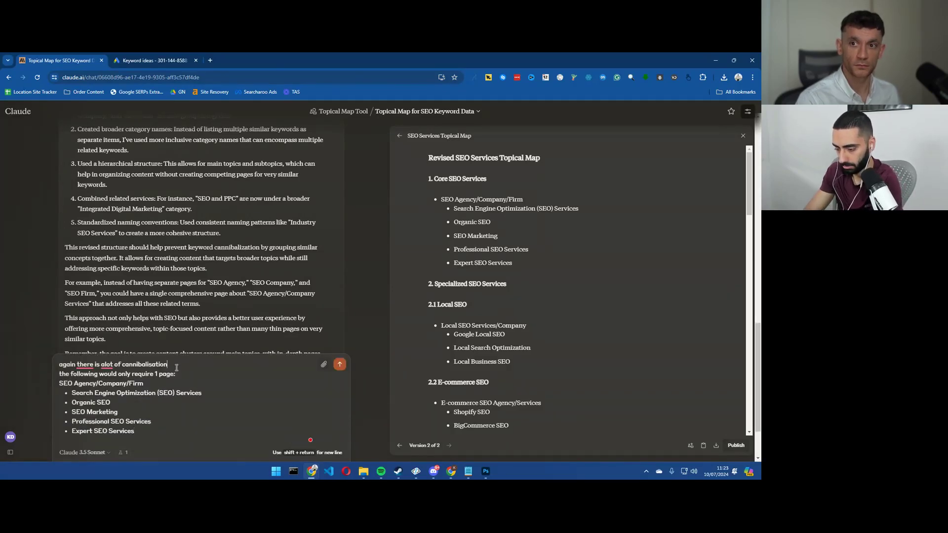
left_click(154, 431)
key("shift+Return")
key("shift+Return")
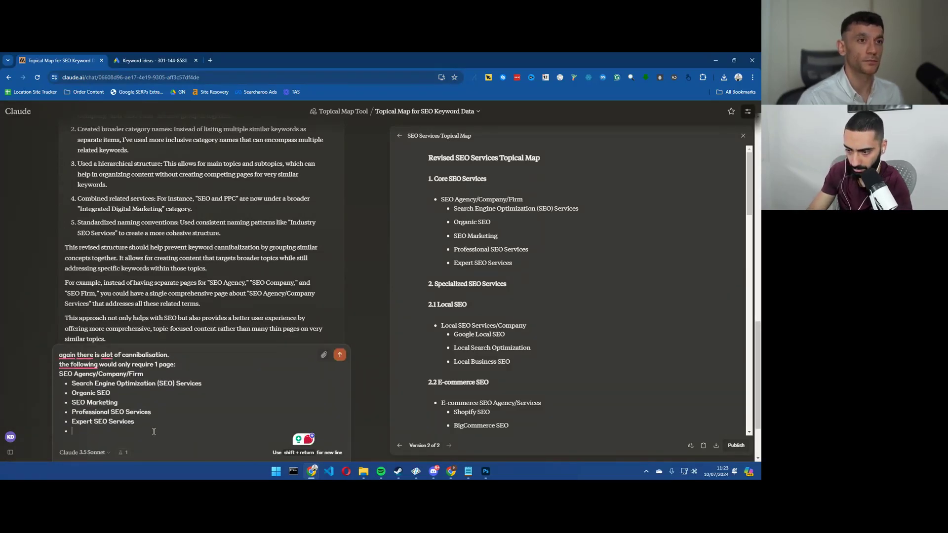
Add 'Same with:' followed by the pasted Link Building Services group, and send the reply
type("Same with")
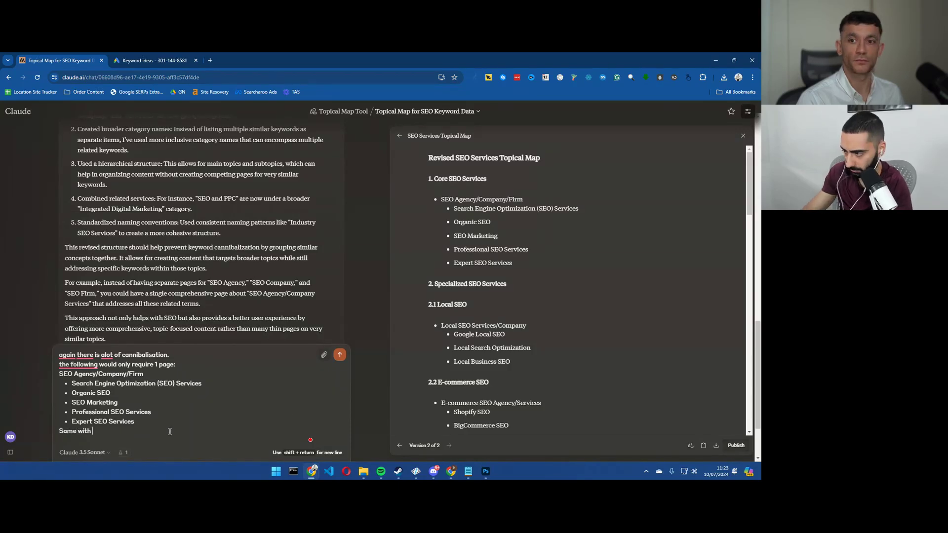
scroll(516, 330, "down", 5)
scroll(521, 333, "down", 2)
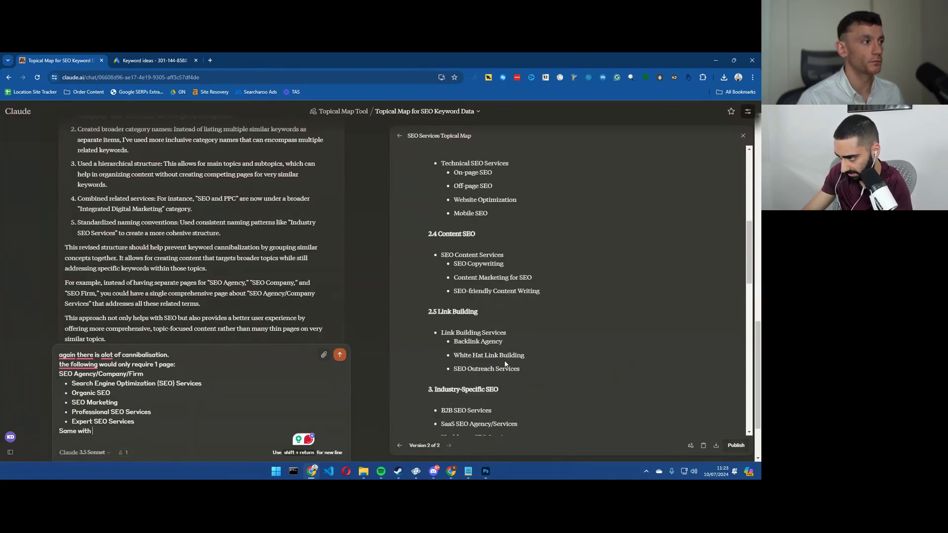
left_click_drag(523, 369, 438, 333)
key("ctrl+c")
left_click(88, 437)
key("shift+Return")
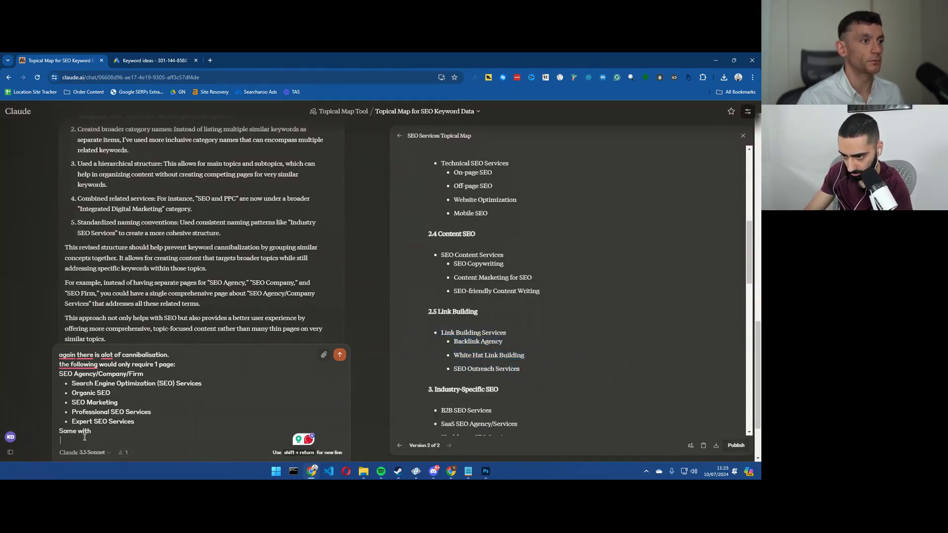
left_click(98, 431)
type(":")
key("shift+Return")
key("ctrl+v")
key("Return")
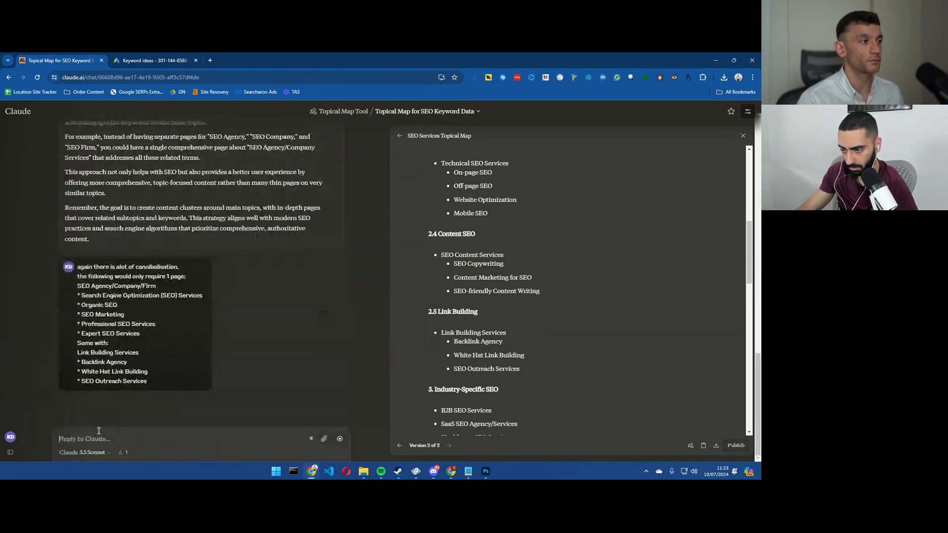
Scroll through Version 3's Local, E-commerce, Technical and Content SEO pages, then back up to the title
scroll(523, 318, "down", 10)
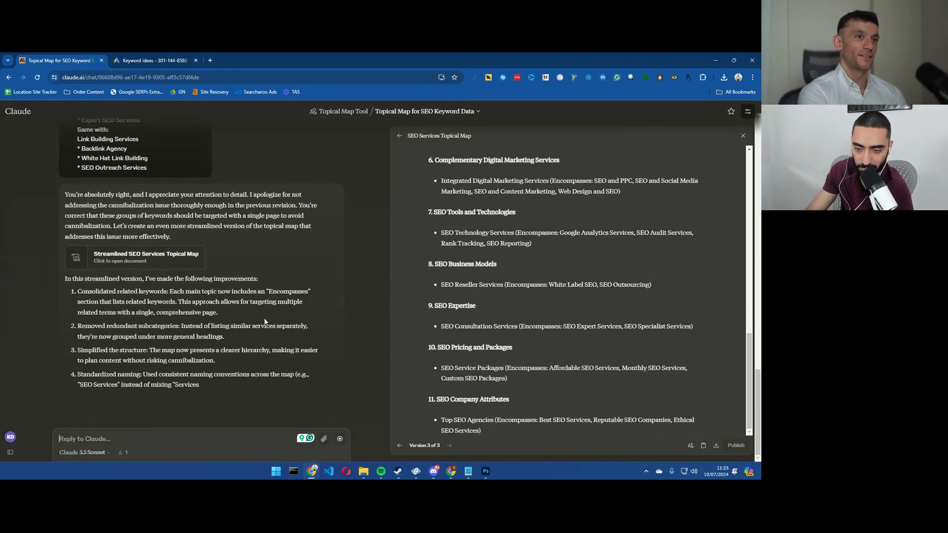
scroll(530, 306, "up", 10)
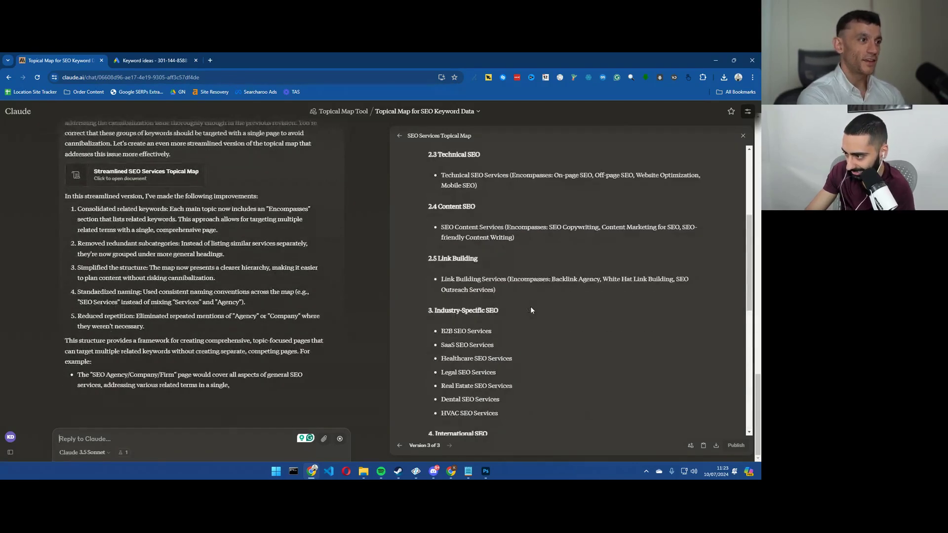
scroll(528, 313, "up", 2)
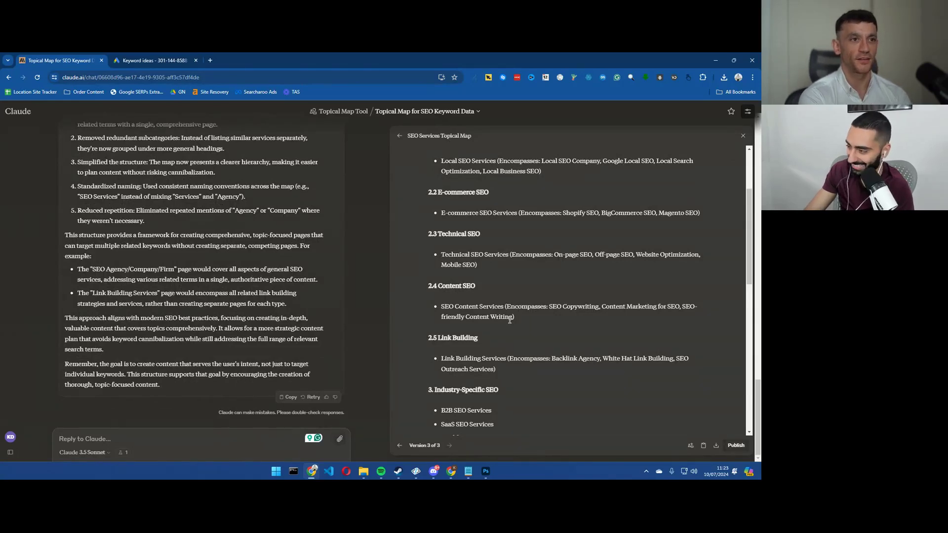
scroll(510, 320, "up", 3)
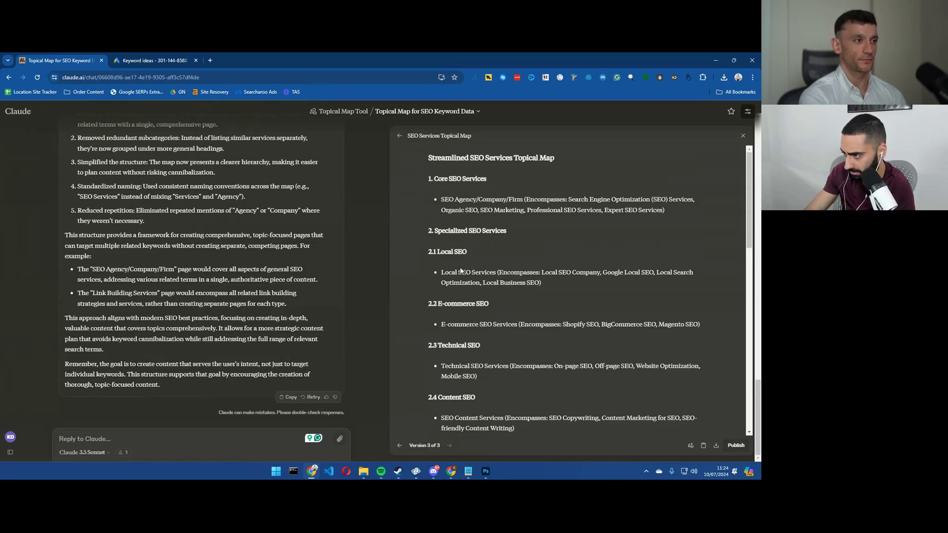
scroll(441, 279, "down", 10)
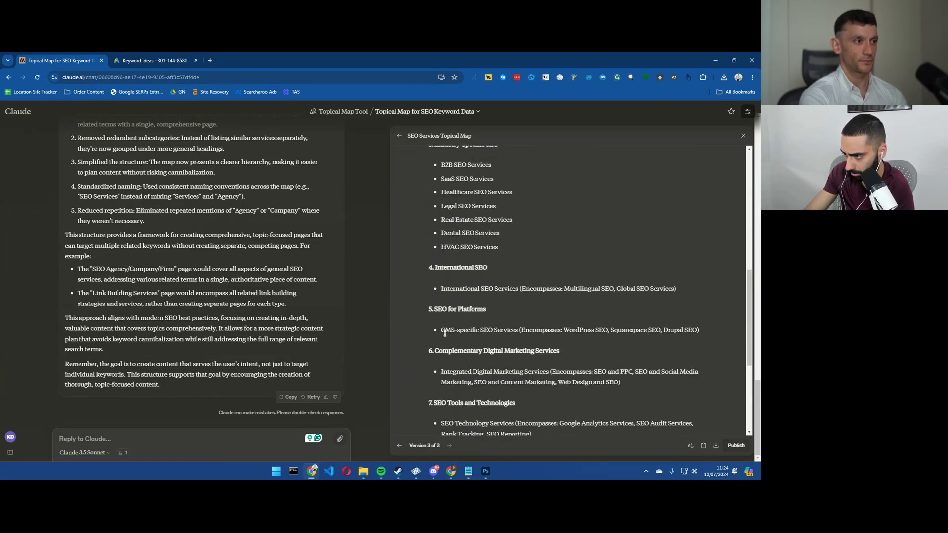
scroll(444, 337, "up", 10)
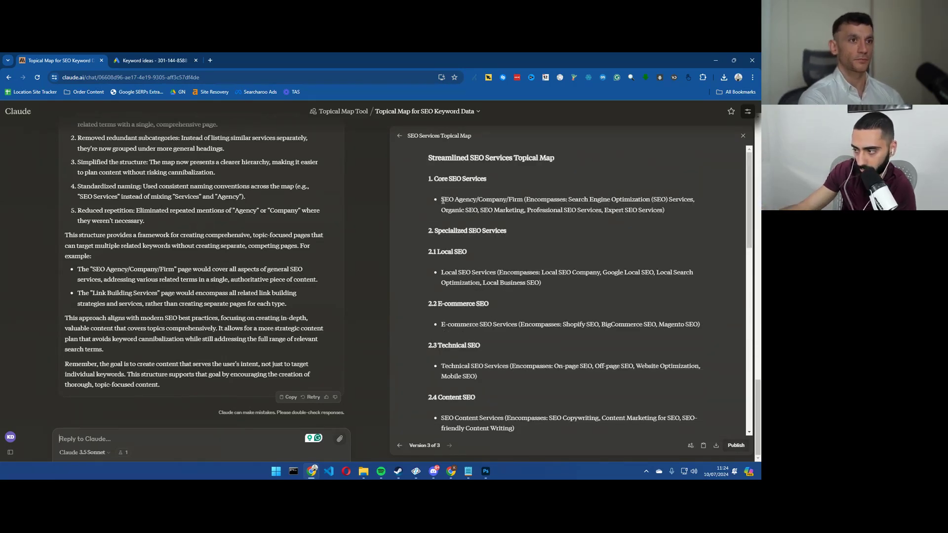
left_click_drag(507, 233, 435, 231)
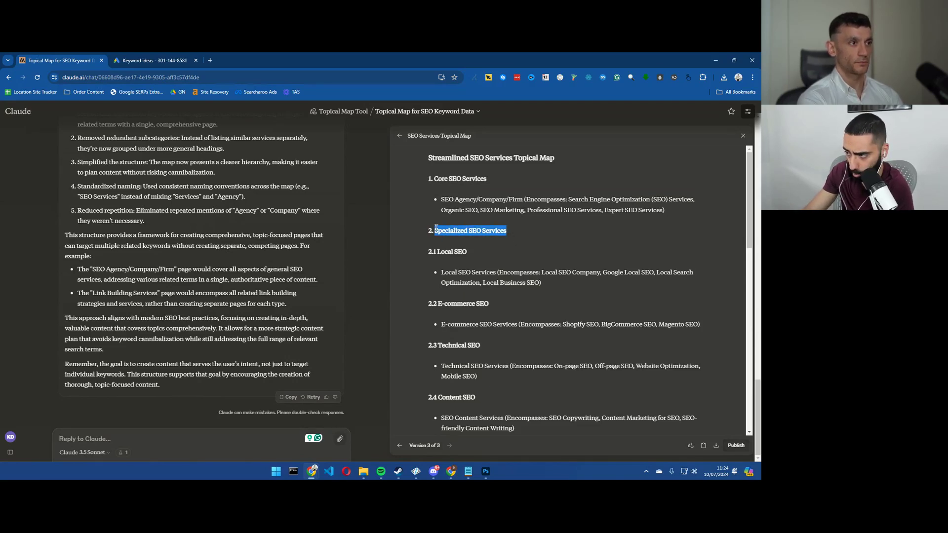
left_click_drag(438, 251, 460, 252)
left_click_drag(438, 304, 465, 304)
scroll(459, 306, "down", 2)
left_click_drag(437, 266, 480, 265)
left_click_drag(438, 318, 475, 318)
scroll(471, 299, "down", 3)
left_click_drag(438, 251, 492, 223)
scroll(465, 290, "down", 2)
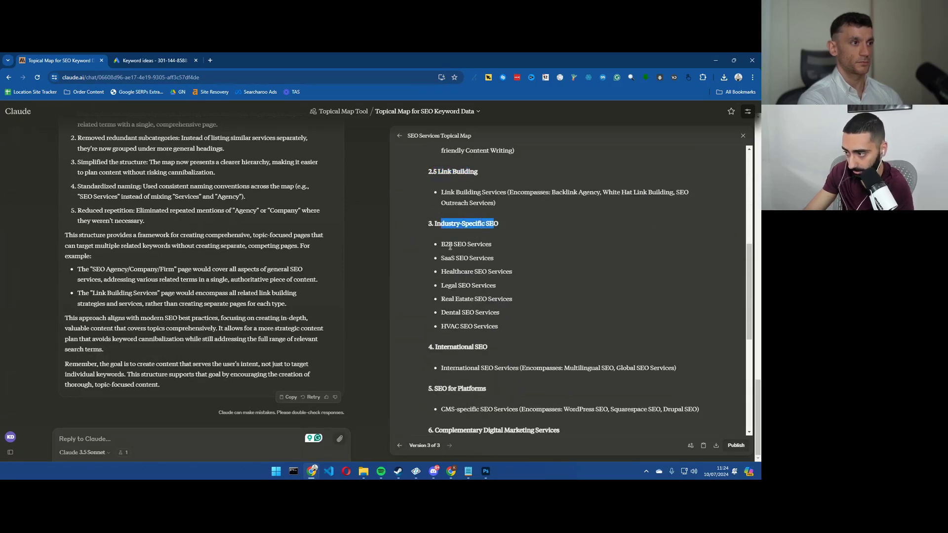
left_click_drag(441, 244, 493, 285)
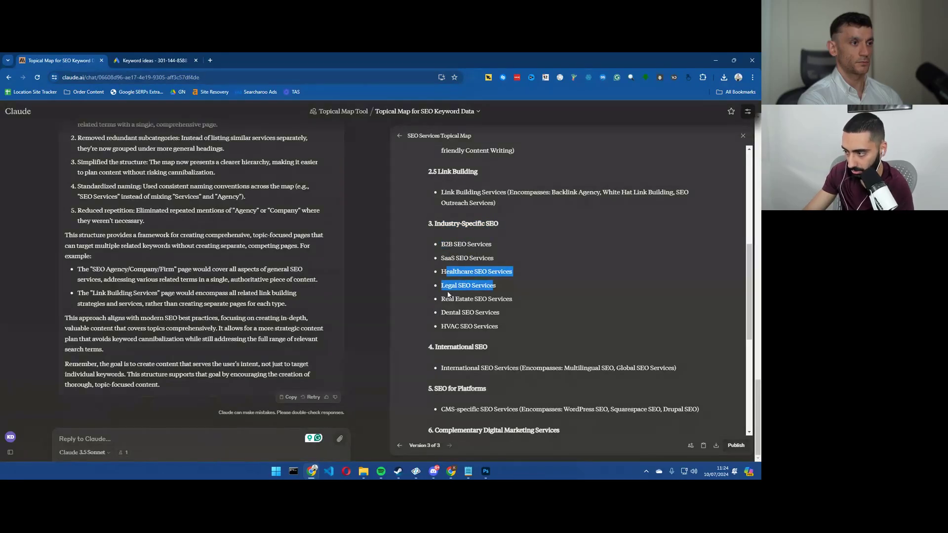
left_click(447, 294)
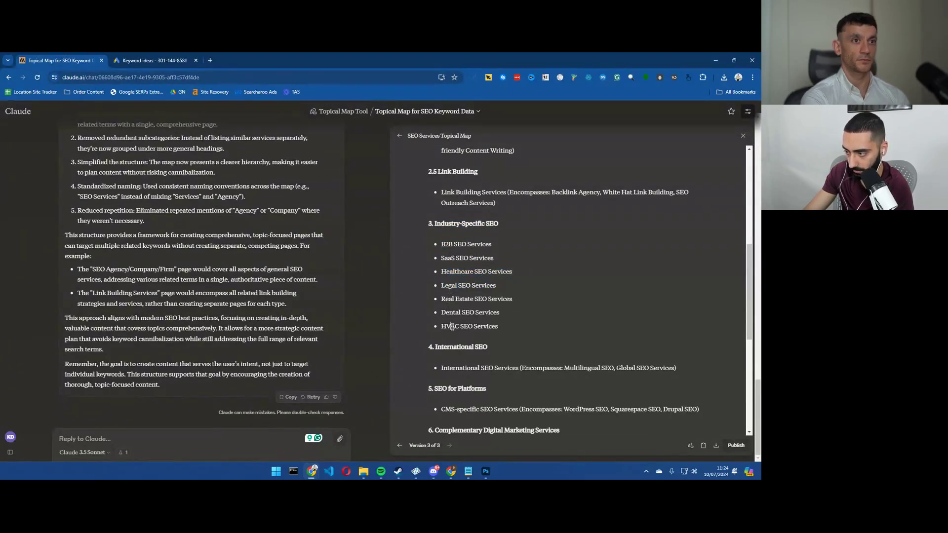
scroll(453, 323, "down", 1)
double_click(452, 307)
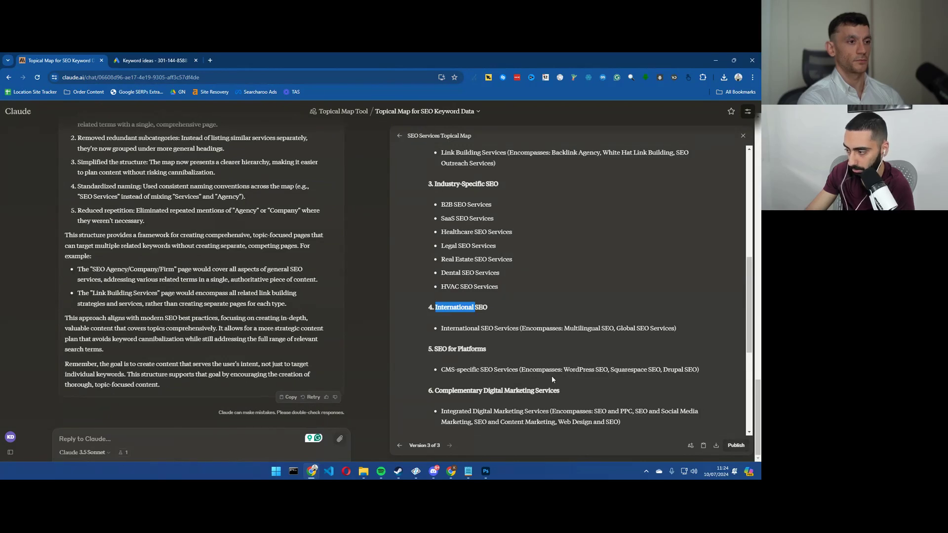
scroll(541, 375, "down", 2)
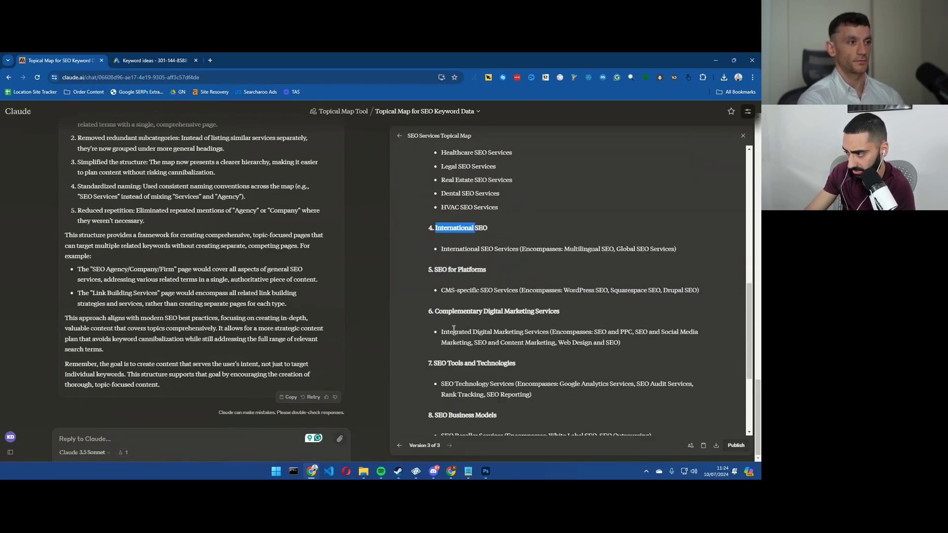
left_click_drag(593, 331, 477, 343)
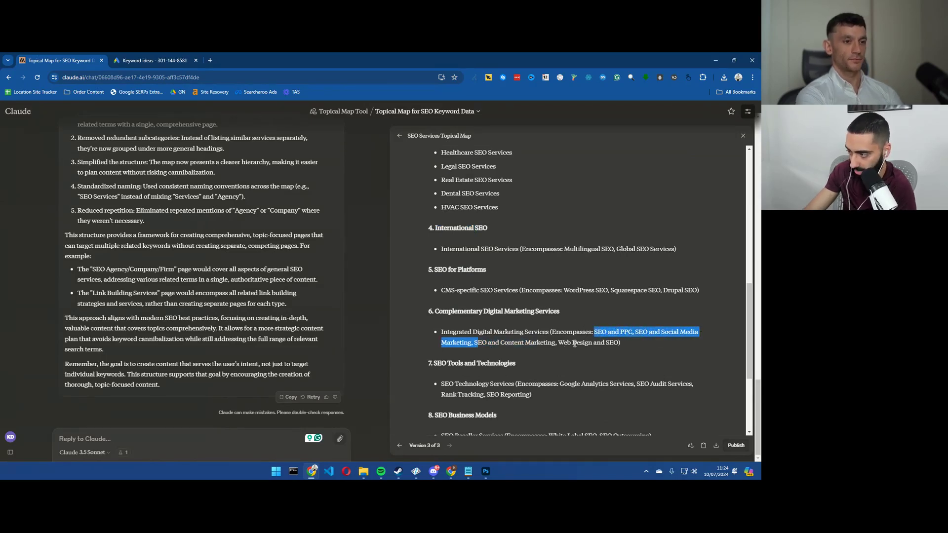
scroll(507, 358, "down", 1)
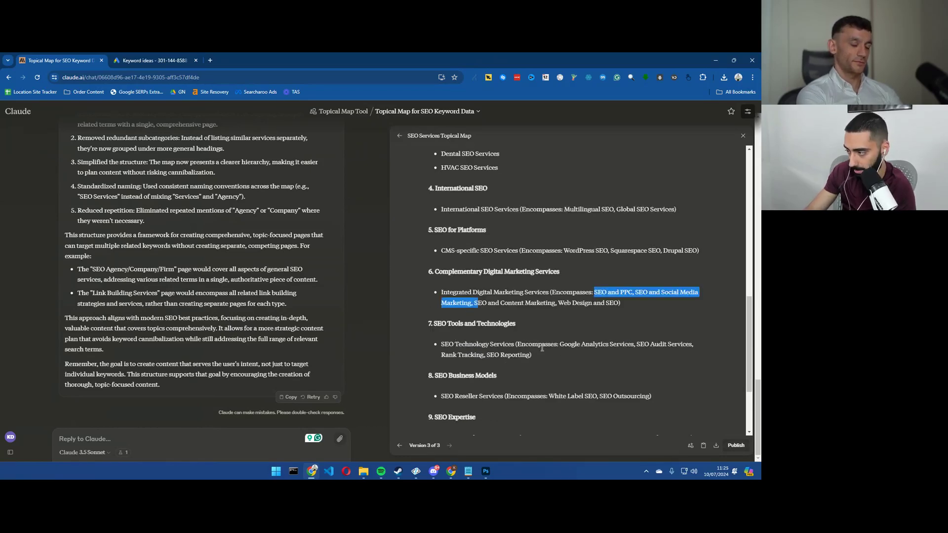
left_click_drag(564, 344, 683, 353)
left_click(527, 369)
scroll(484, 362, "down", 1)
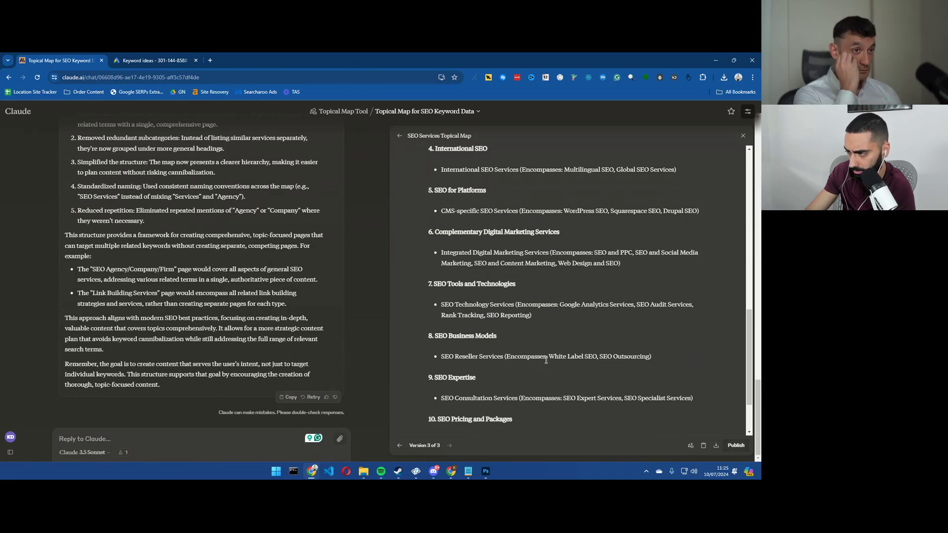
left_click_drag(548, 357, 649, 359)
scroll(520, 373, "down", 2)
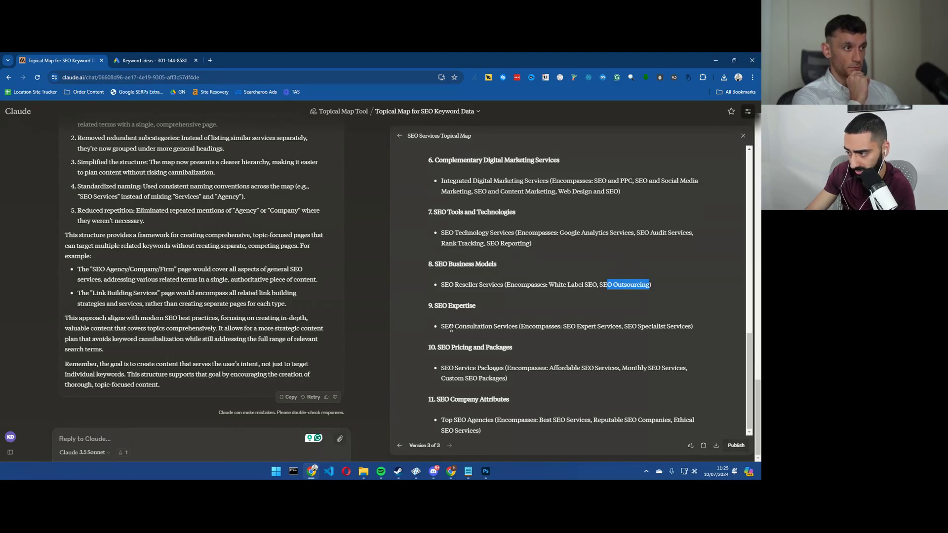
left_click_drag(453, 327, 518, 328)
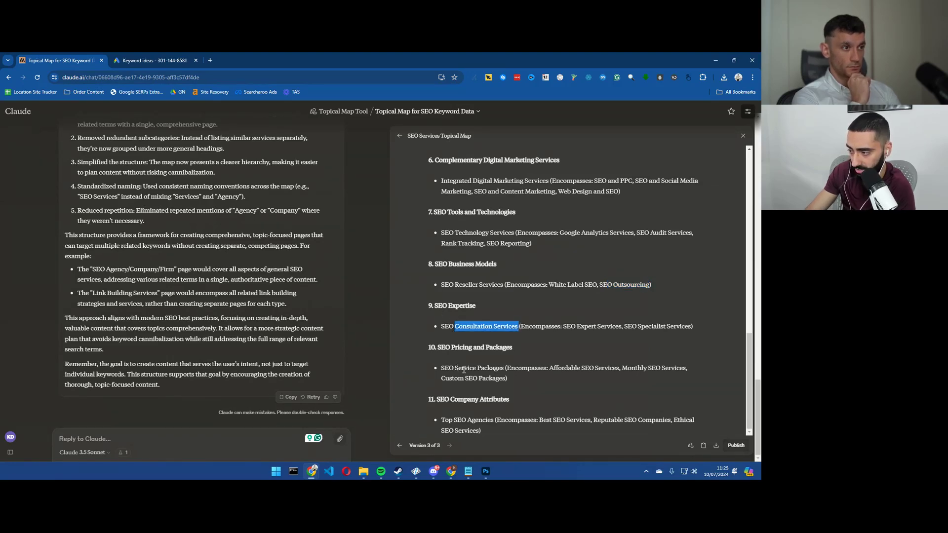
left_click_drag(454, 368, 499, 368)
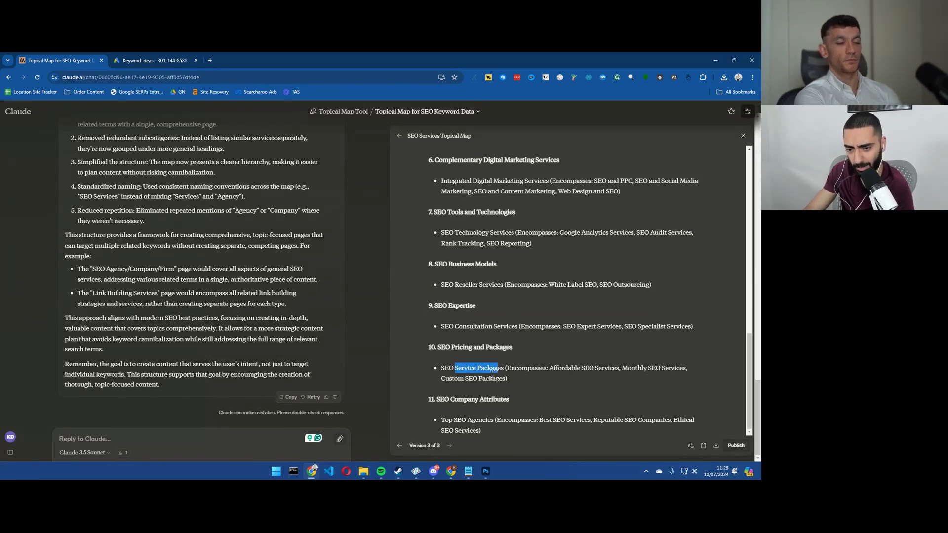
left_click(373, 337)
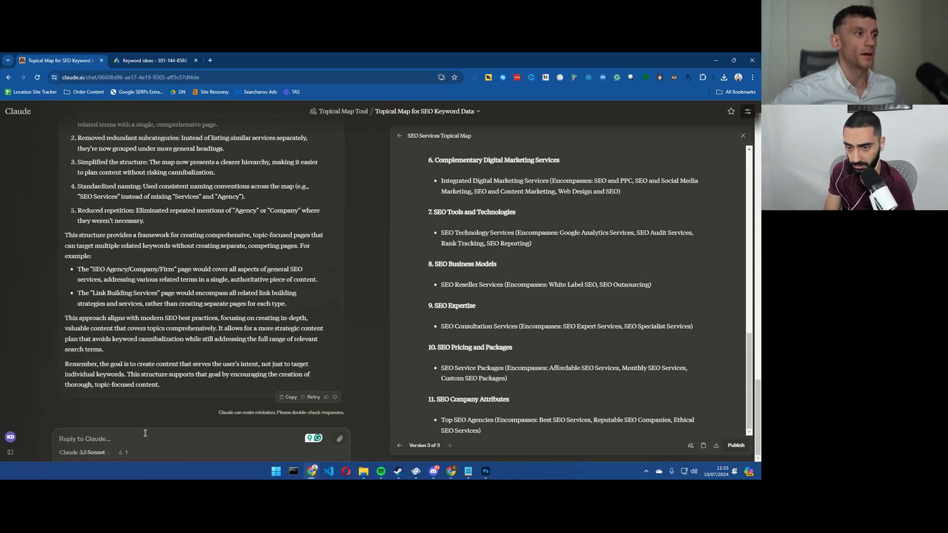
Draft a request to put the map in a table of parent and child topics
type("can ")
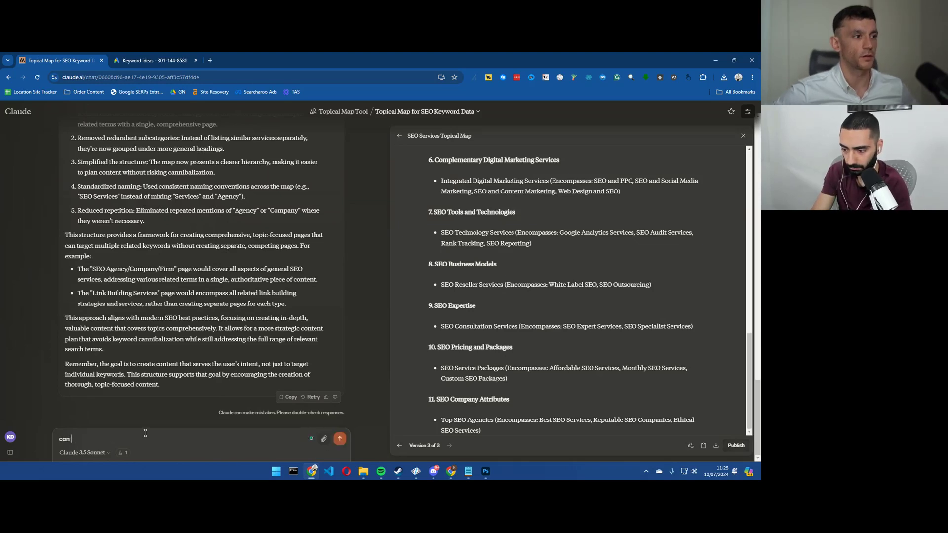
type("you ad th")
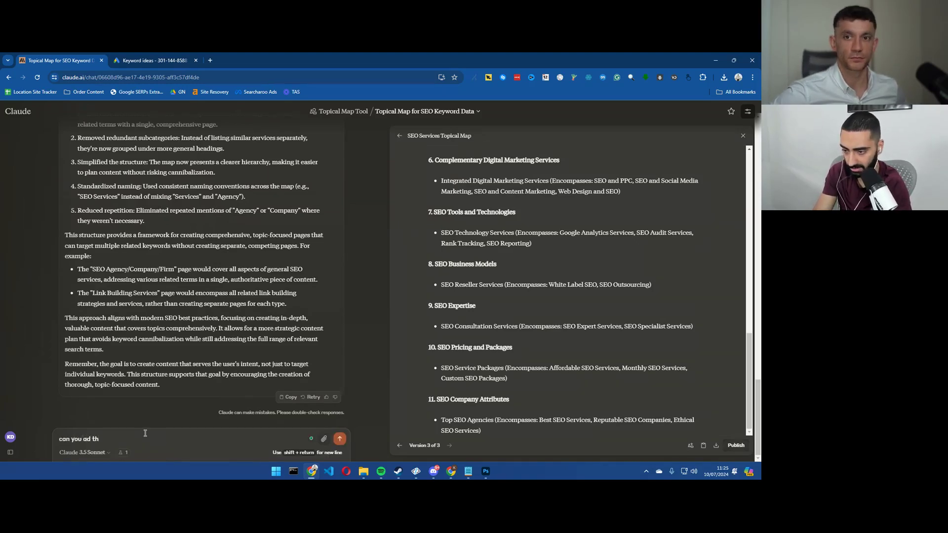
type("is in a table format")
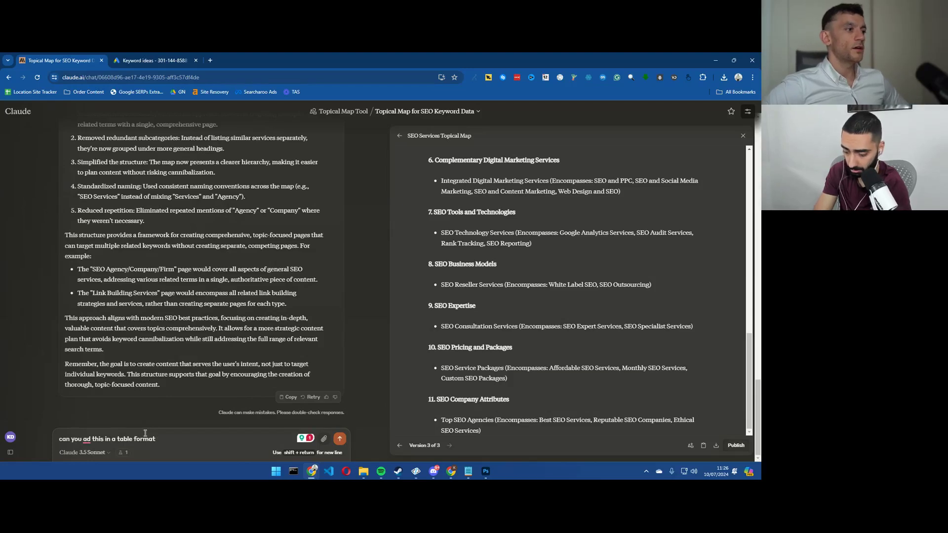
type(", include pare")
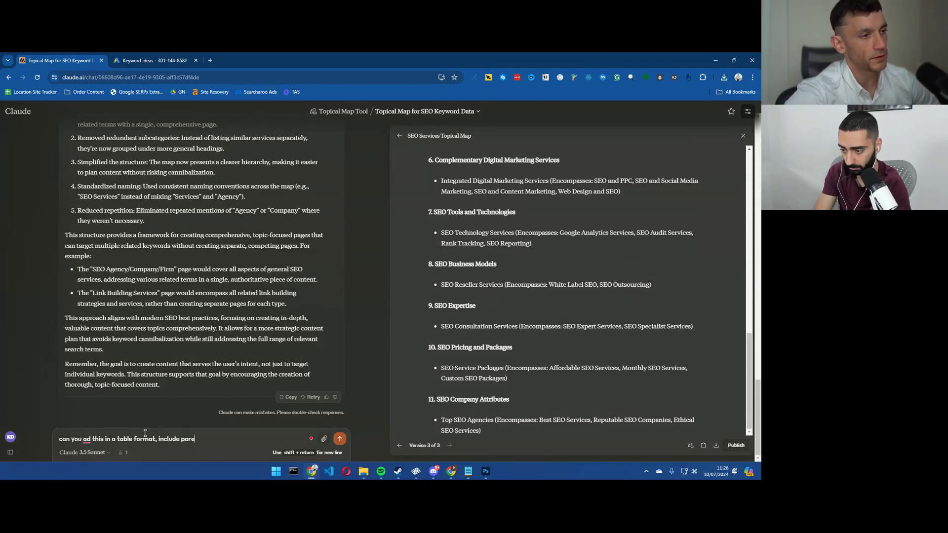
type("tn")
key("BackSpace")
key("BackSpace")
type("nt topics and ")
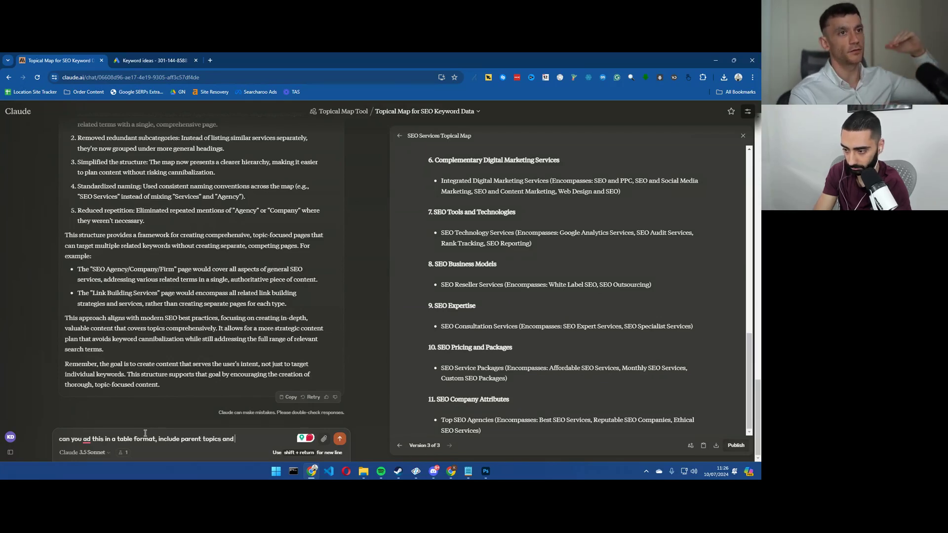
type("child topic")
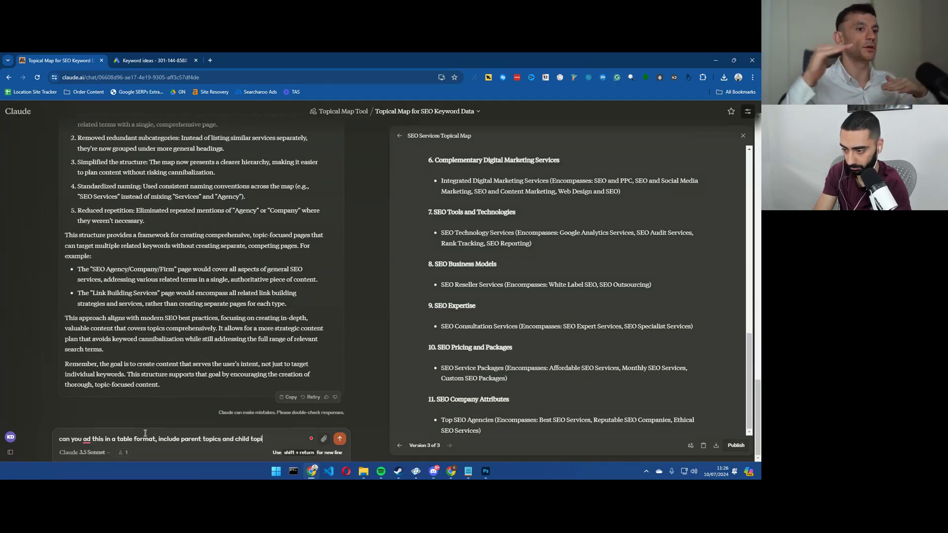
type("s from the")
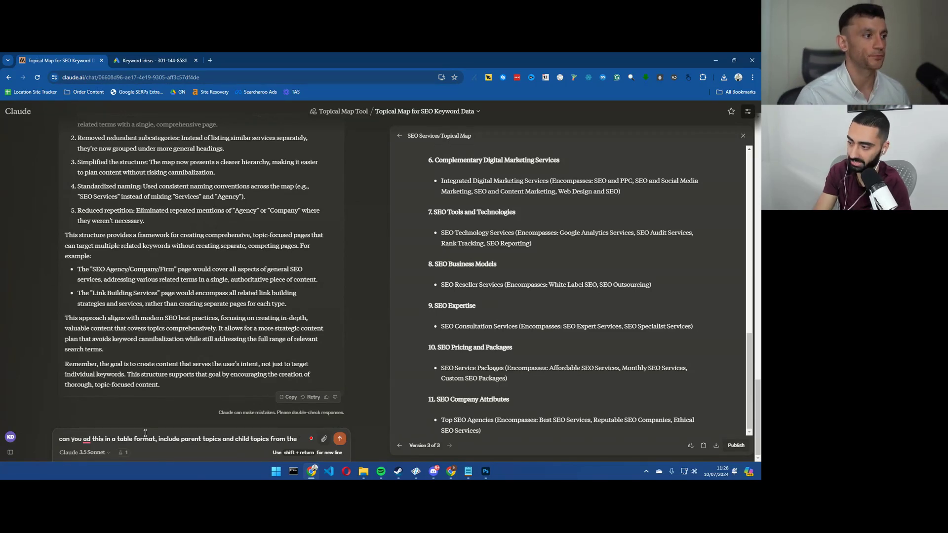
scroll(530, 324, "up", 2)
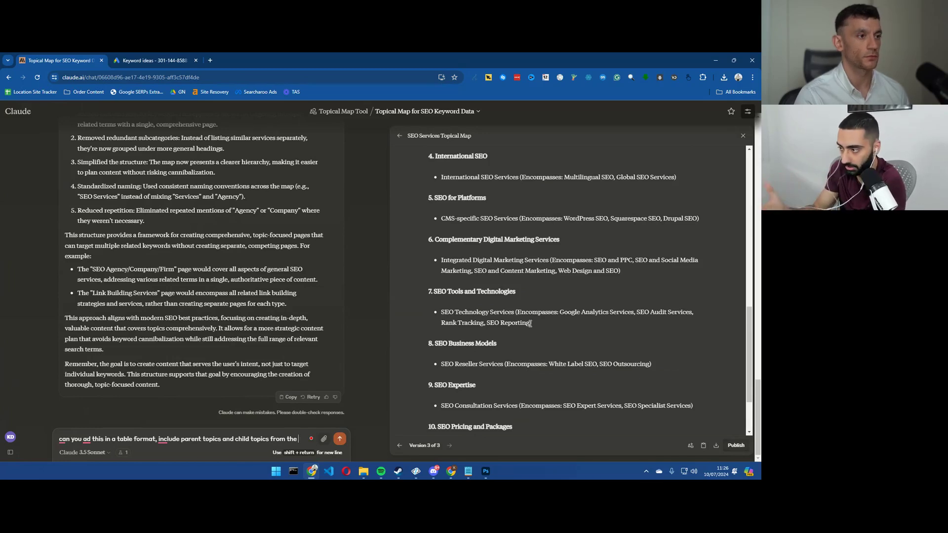
scroll(530, 318, "up", 6)
scroll(531, 310, "up", 3)
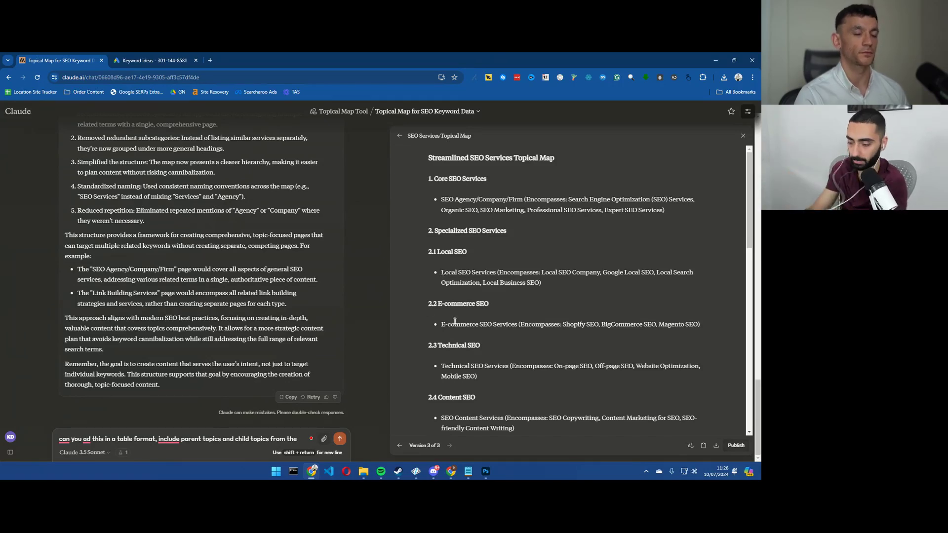
Correct 'ad' to 'add' and 'include' to 'including', finish with 'data you have just given me', and send
right_click(174, 441)
left_click(168, 397)
right_click(87, 438)
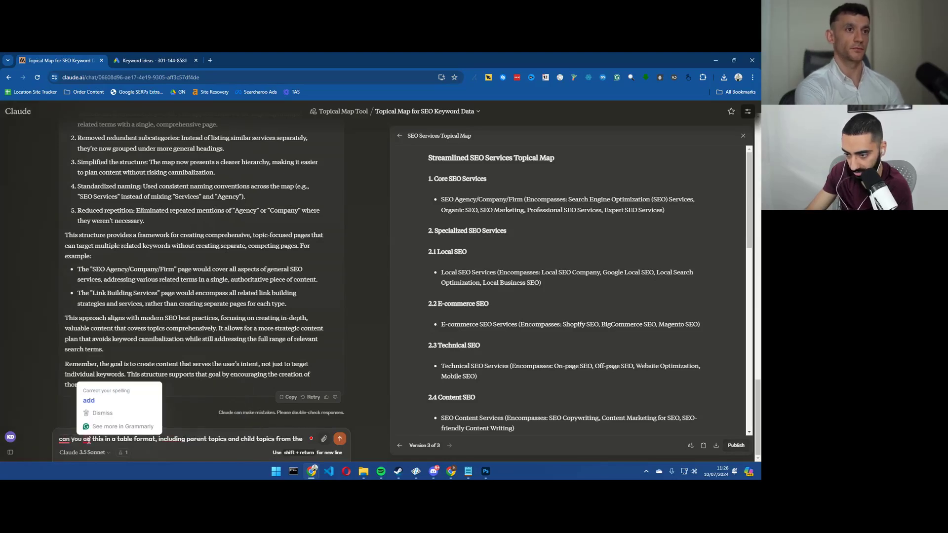
left_click(90, 399)
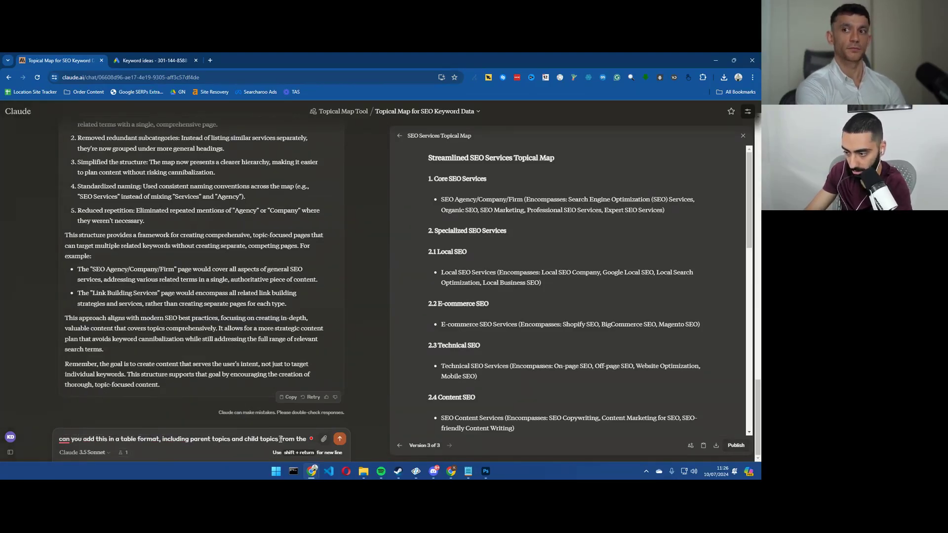
left_click(306, 439)
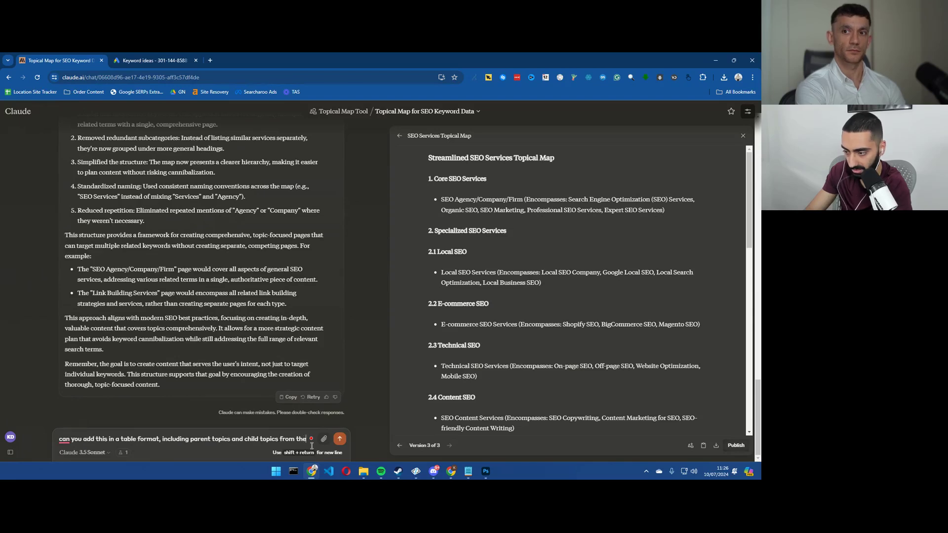
type("data")
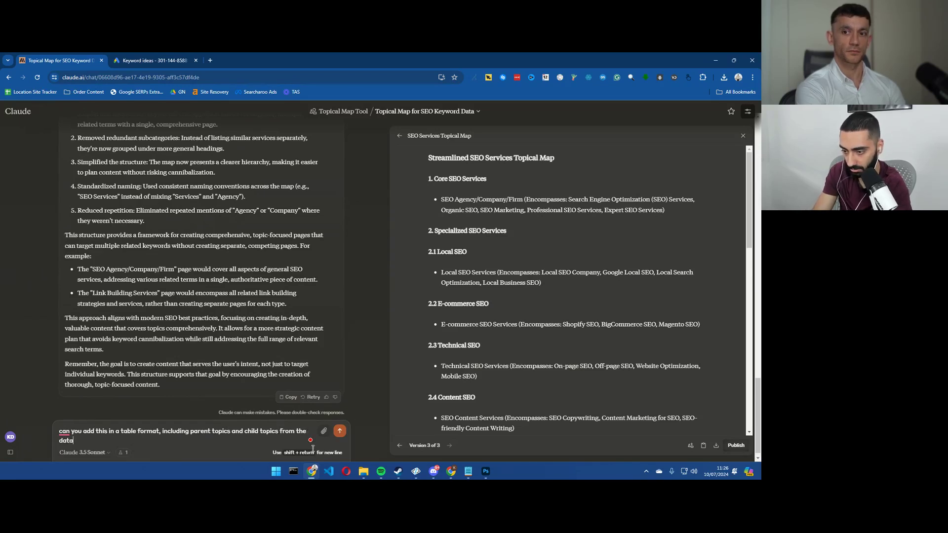
type(" you have just ")
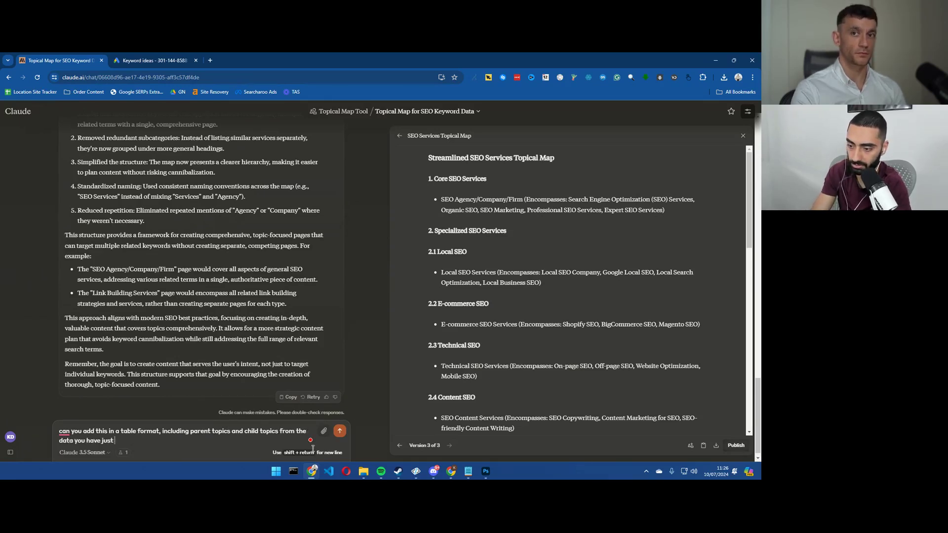
type("given me")
key("Return")
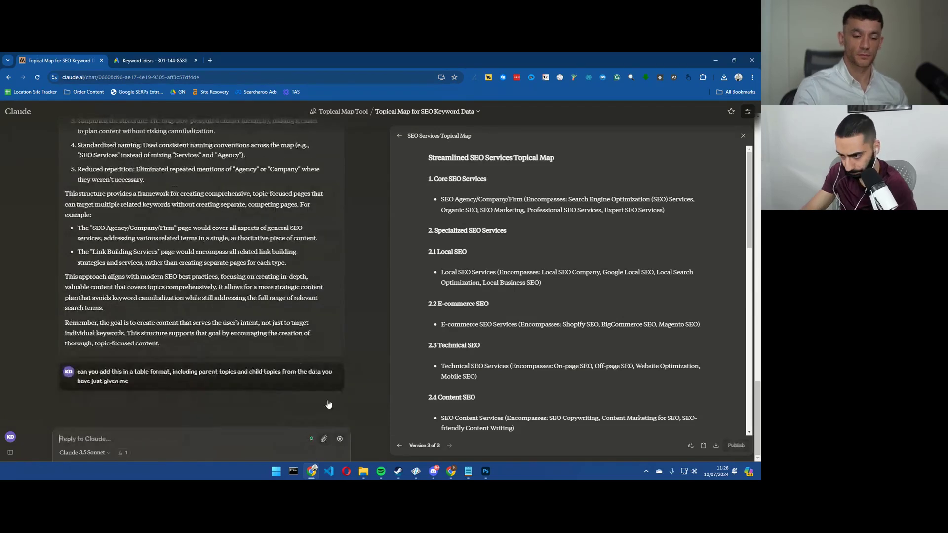
scroll(503, 318, "down", 5)
scroll(503, 318, "down", 4)
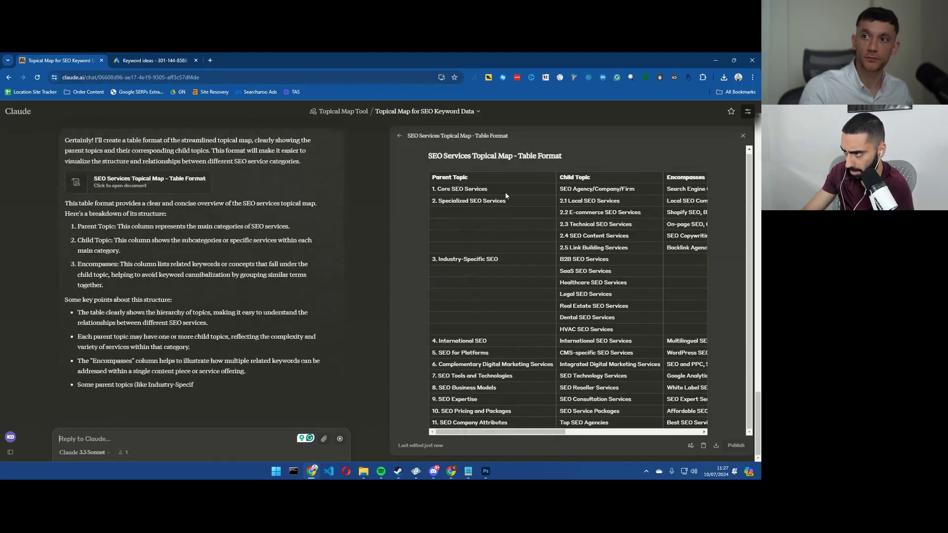
left_click_drag(487, 189, 438, 190)
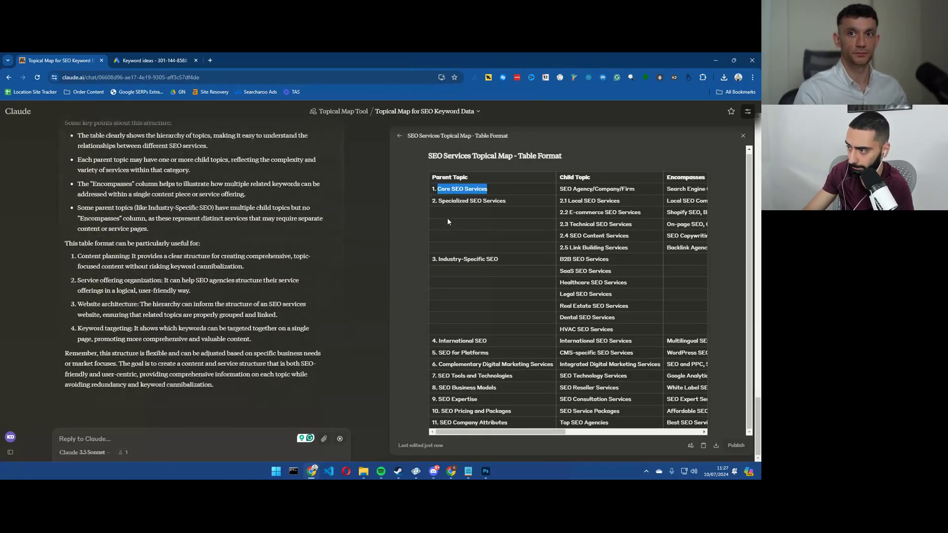
left_click(463, 188)
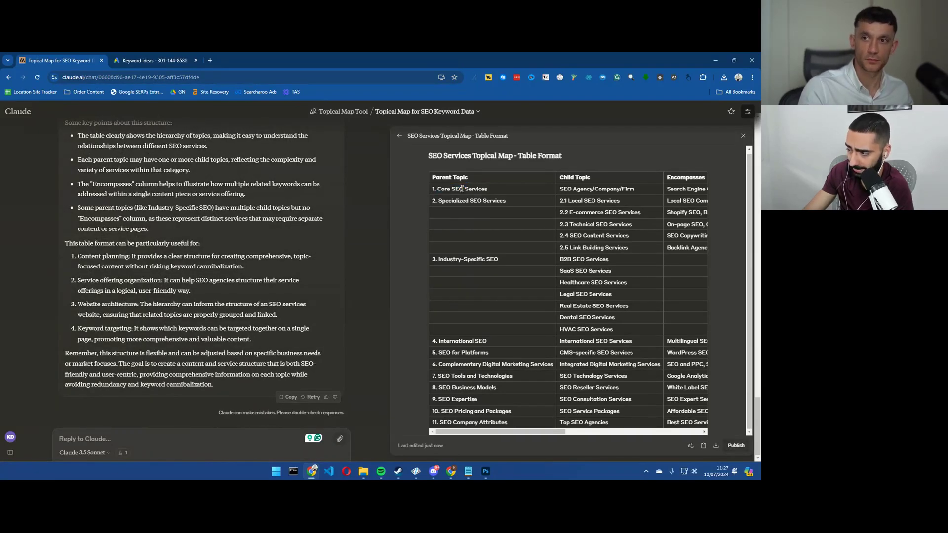
left_click_drag(487, 188, 441, 188)
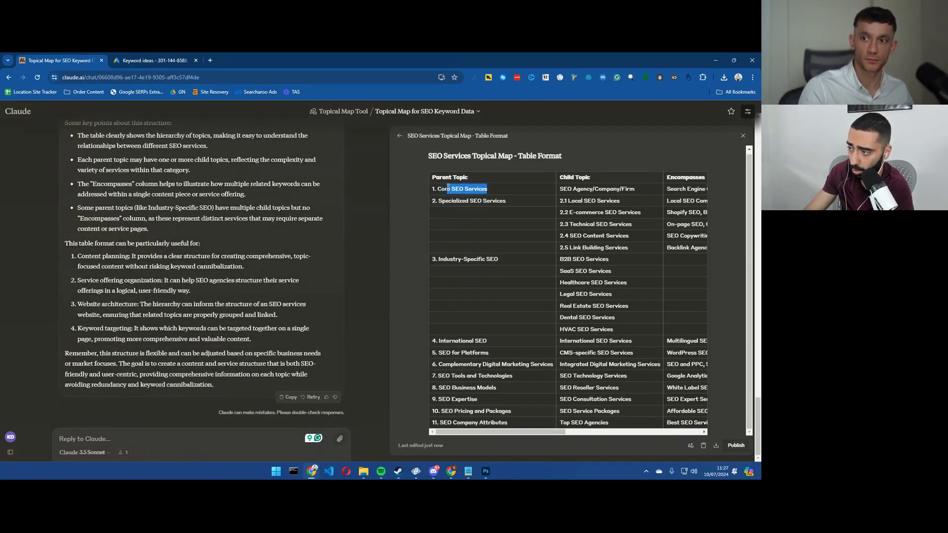
left_click_drag(635, 189, 560, 190)
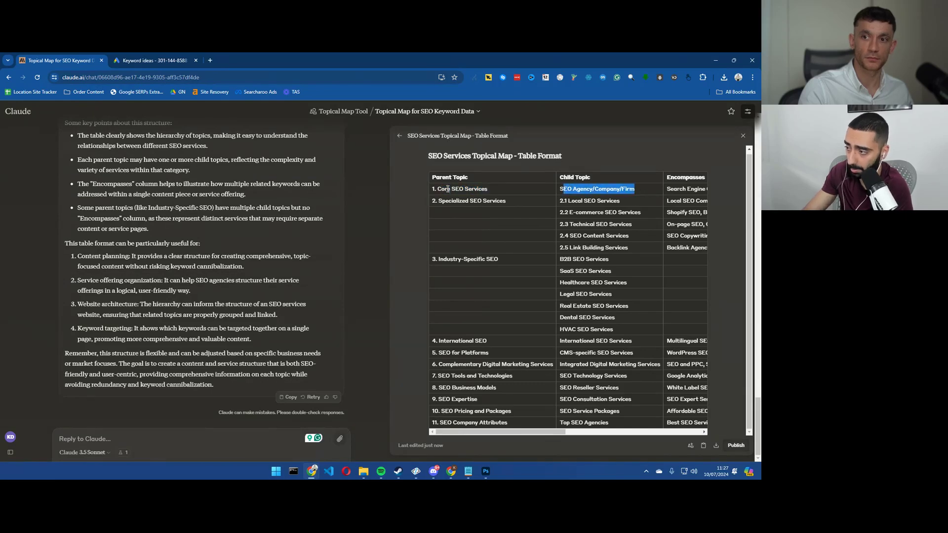
left_click_drag(438, 189, 492, 195)
left_click_drag(559, 189, 640, 196)
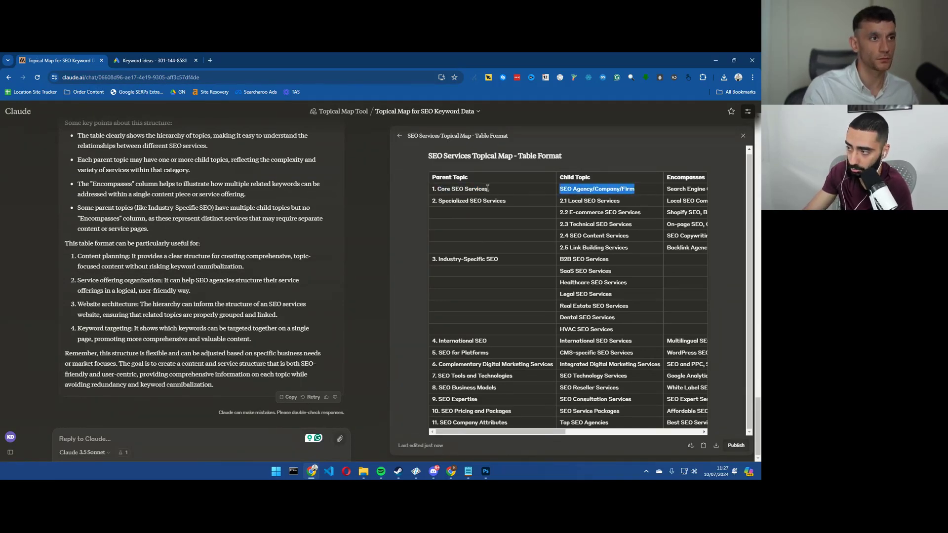
left_click_drag(492, 190, 436, 192)
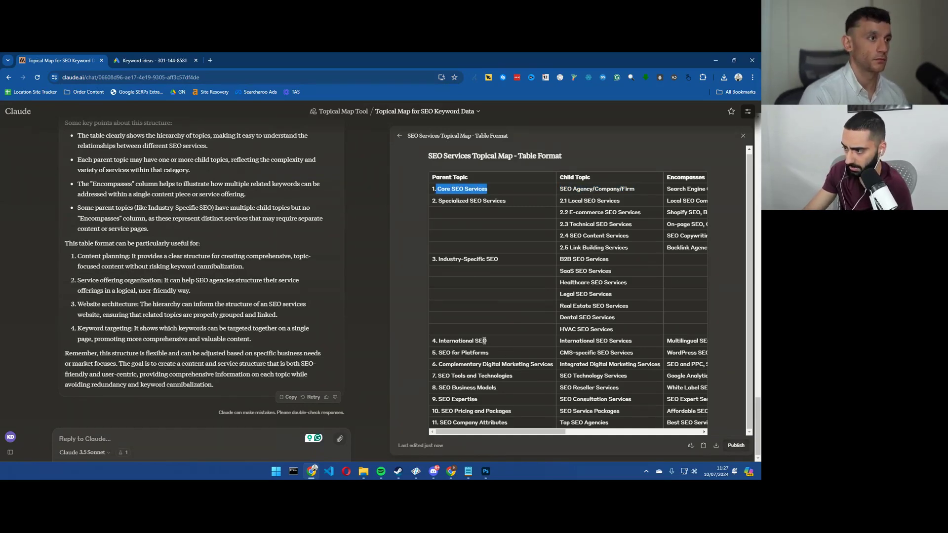
left_click_drag(439, 341, 488, 340)
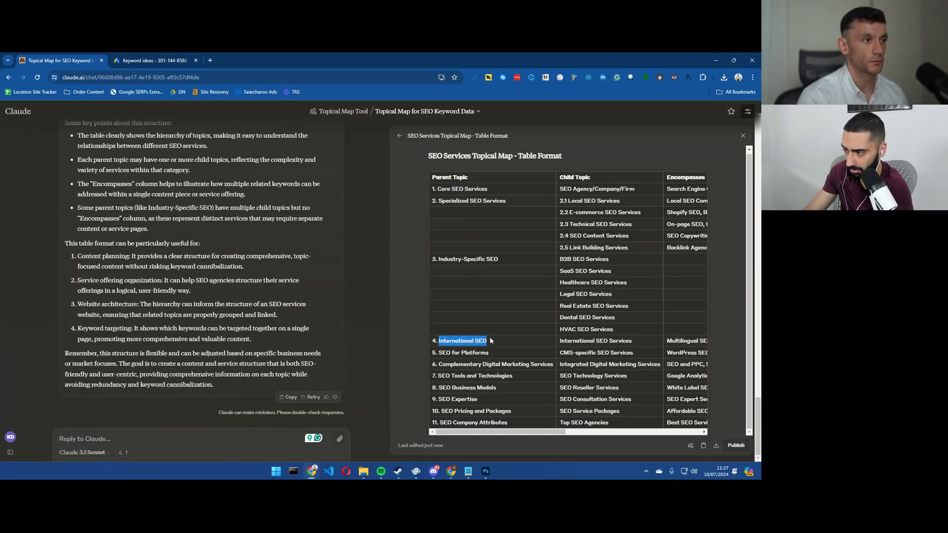
left_click_drag(559, 341, 637, 344)
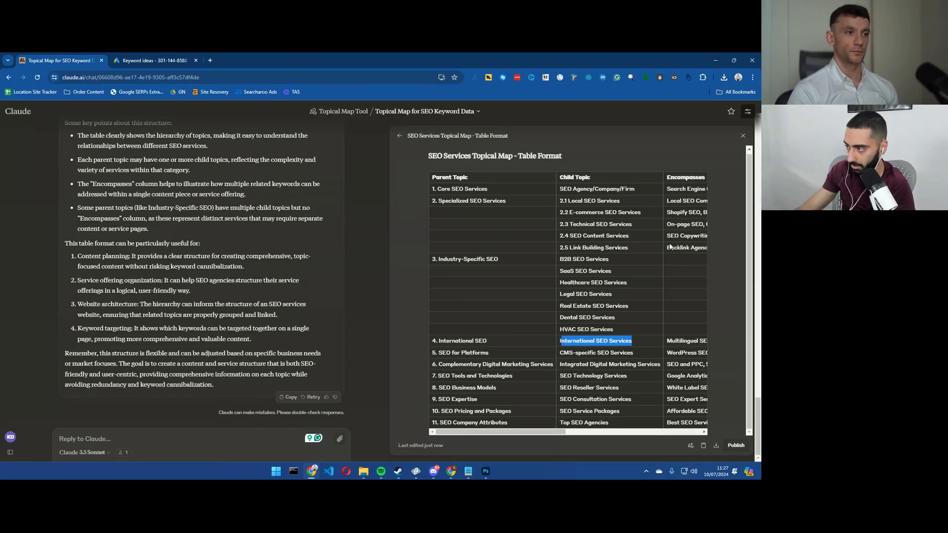
left_click_drag(561, 189, 594, 189)
left_click_drag(561, 341, 635, 343)
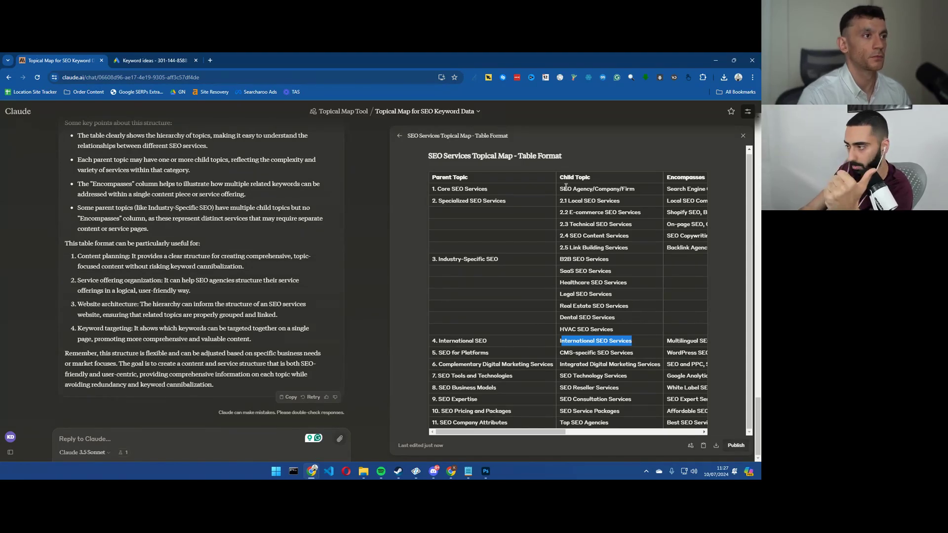
left_click_drag(561, 188, 587, 189)
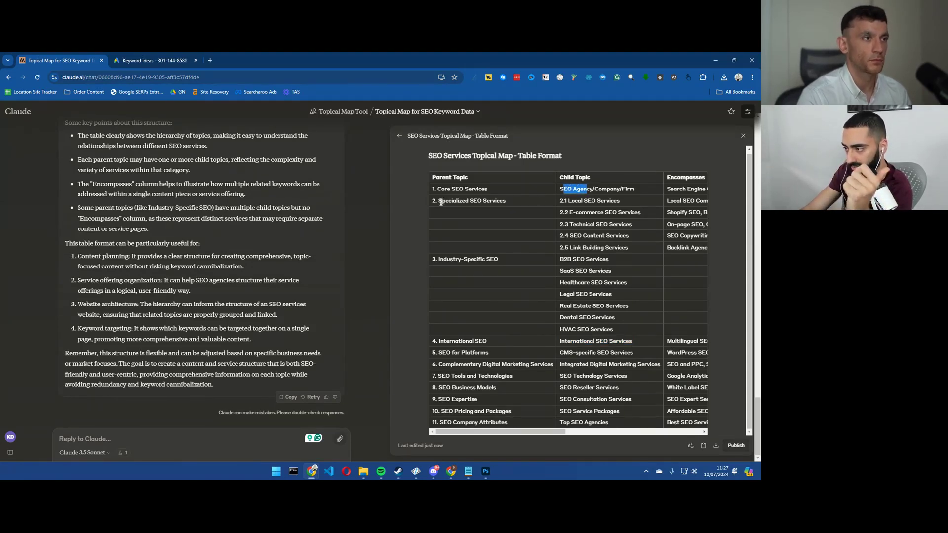
left_click_drag(439, 201, 485, 201)
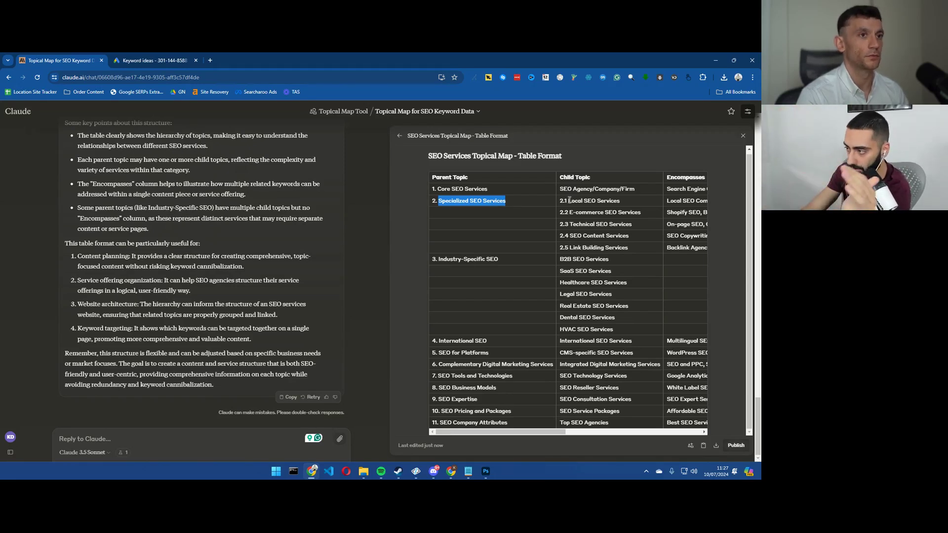
mouse_move(568, 201)
left_mouse_down()
mouse_move(606, 199)
mouse_move(575, 224)
mouse_move(612, 225)
mouse_move(579, 248)
mouse_move(628, 247)
left_mouse_up()
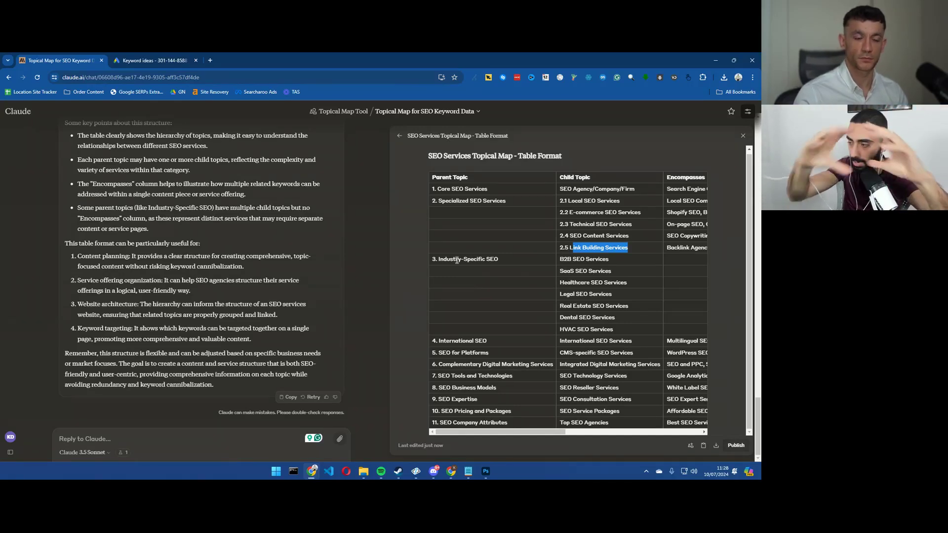
mouse_move(560, 259)
left_mouse_down()
mouse_move(598, 260)
mouse_move(614, 285)
mouse_move(573, 307)
mouse_move(605, 306)
mouse_move(591, 318)
mouse_move(594, 330)
left_mouse_up()
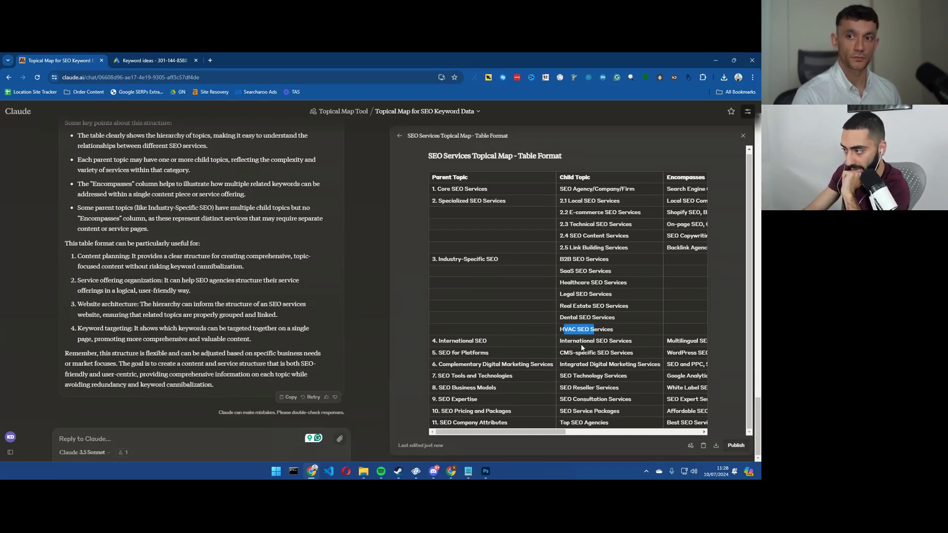
left_click_drag(576, 341, 620, 340)
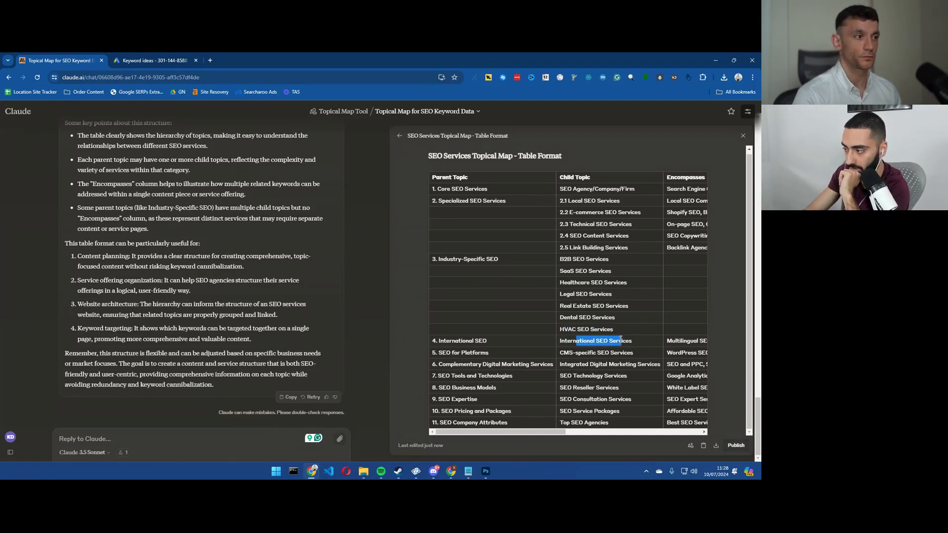
left_click_drag(561, 344, 627, 340)
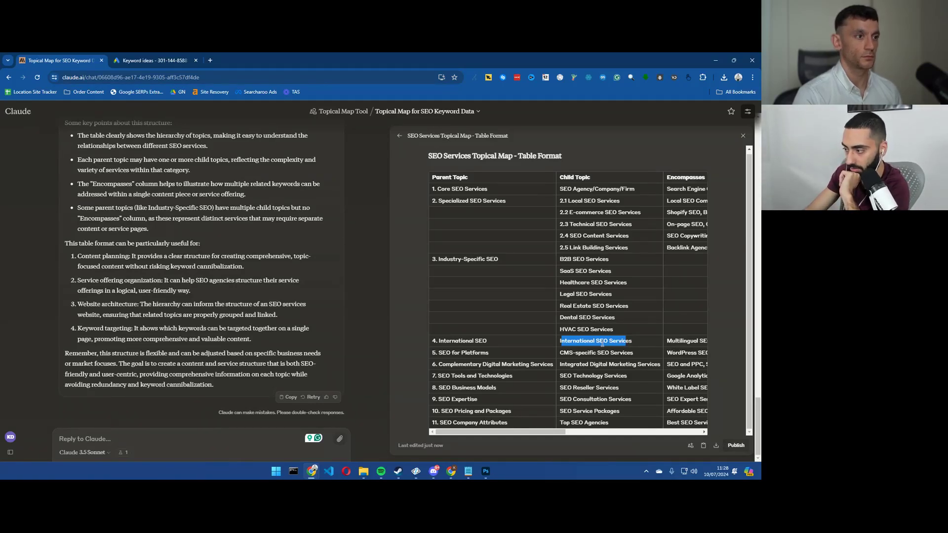
left_click_drag(560, 363, 661, 366)
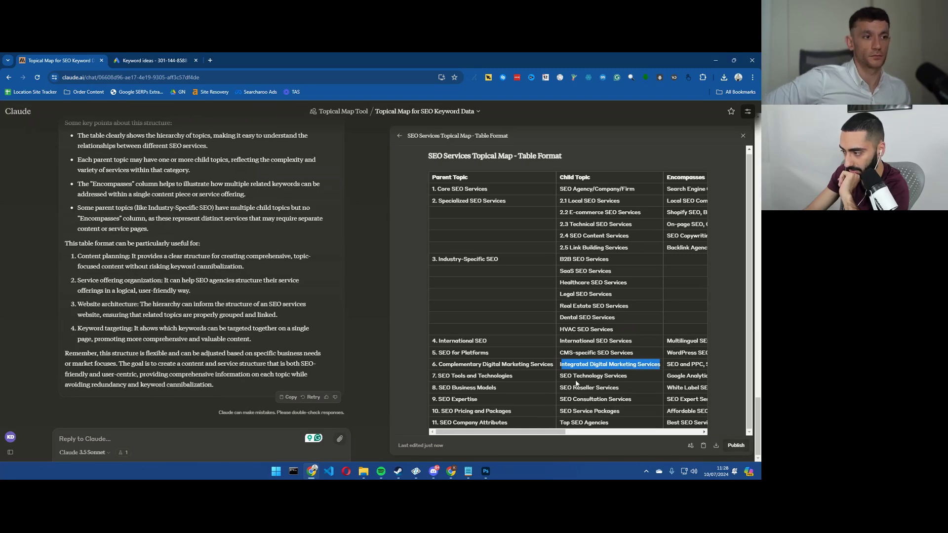
left_click_drag(560, 376, 618, 374)
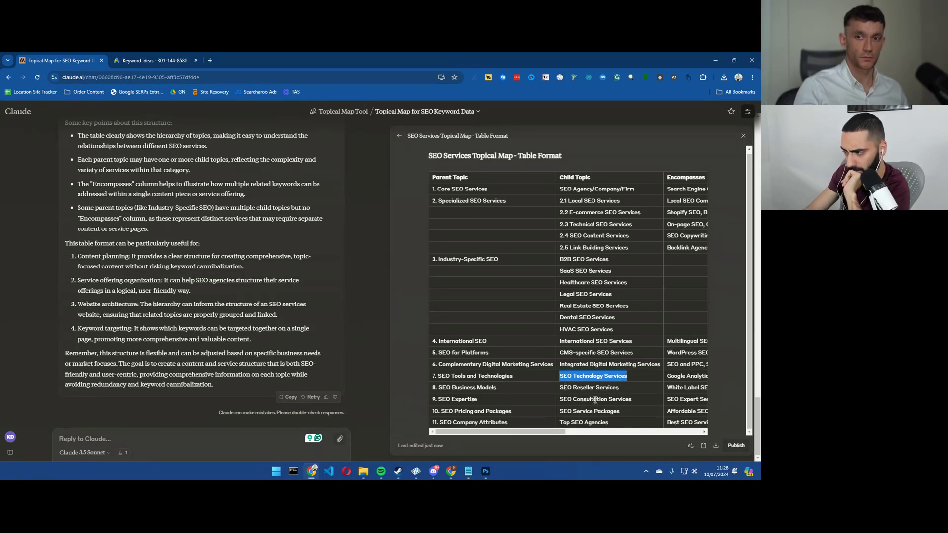
left_click_drag(580, 399, 629, 398)
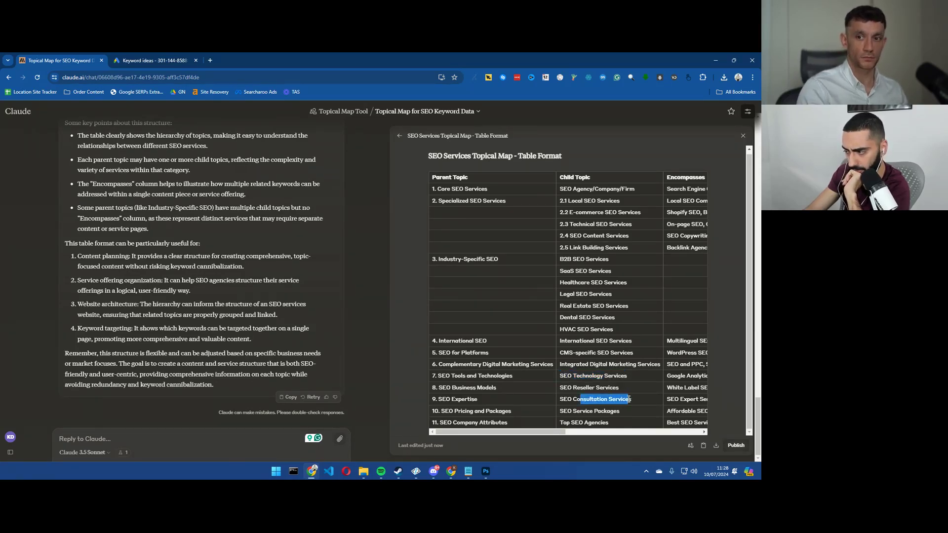
left_click_drag(567, 411, 607, 421)
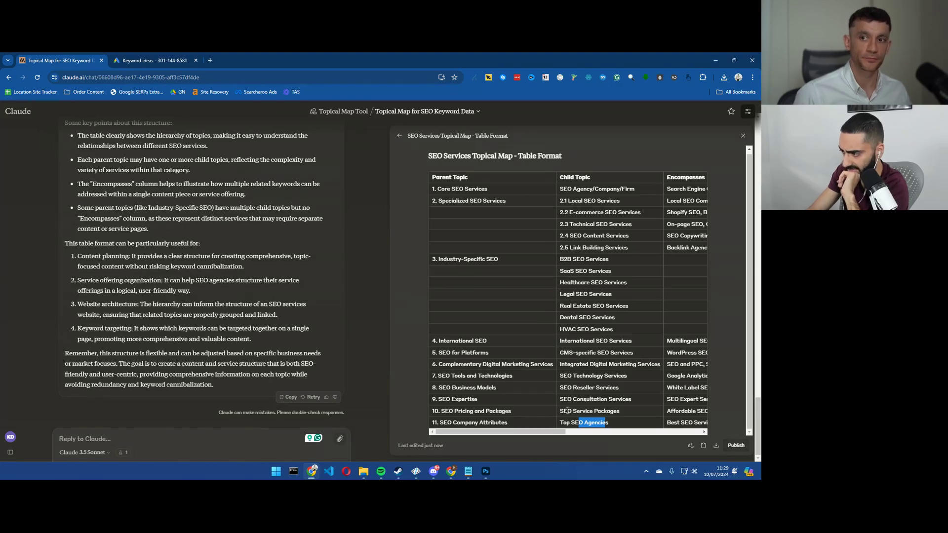
left_click_drag(568, 189, 621, 416)
left_click_drag(568, 377, 639, 374)
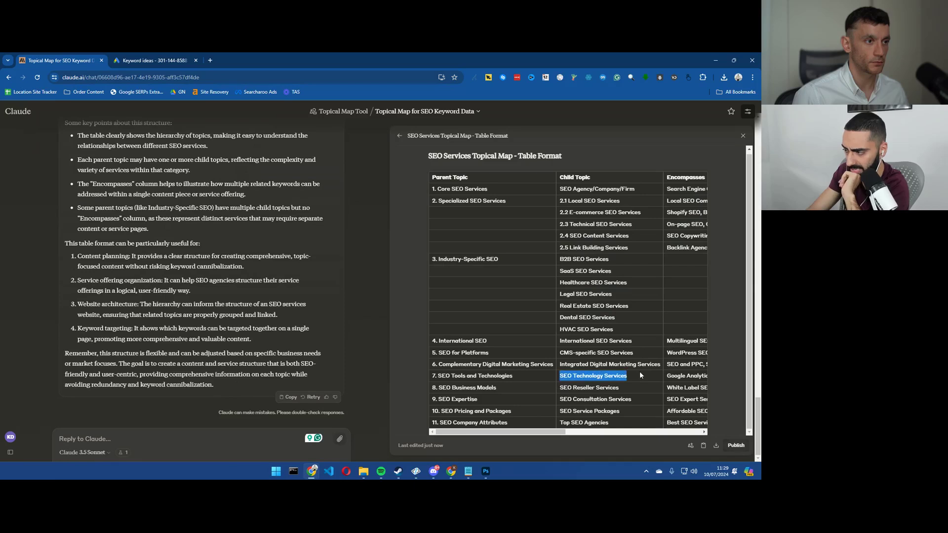
triple_click(597, 374)
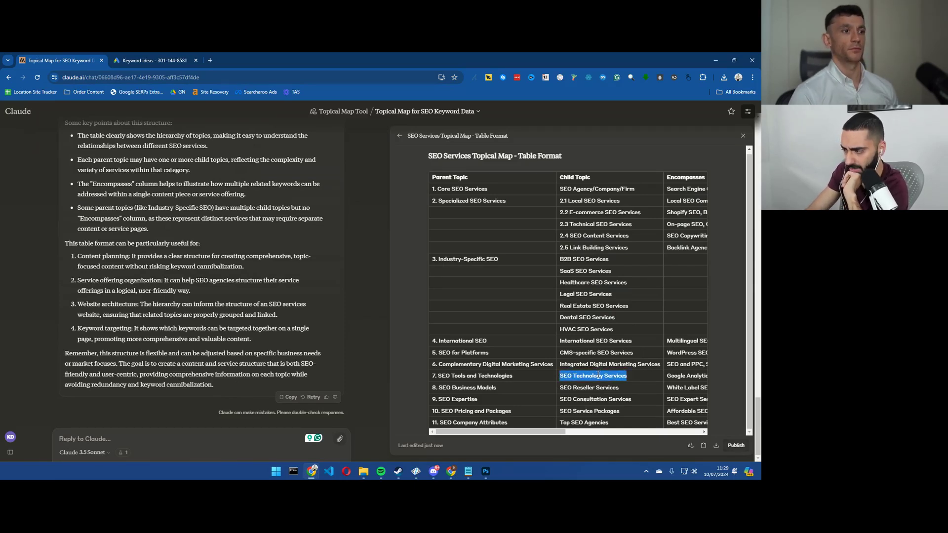
Search Google for the selected topic 'SEO Technology Services'
right_click(599, 375)
left_click(644, 289)
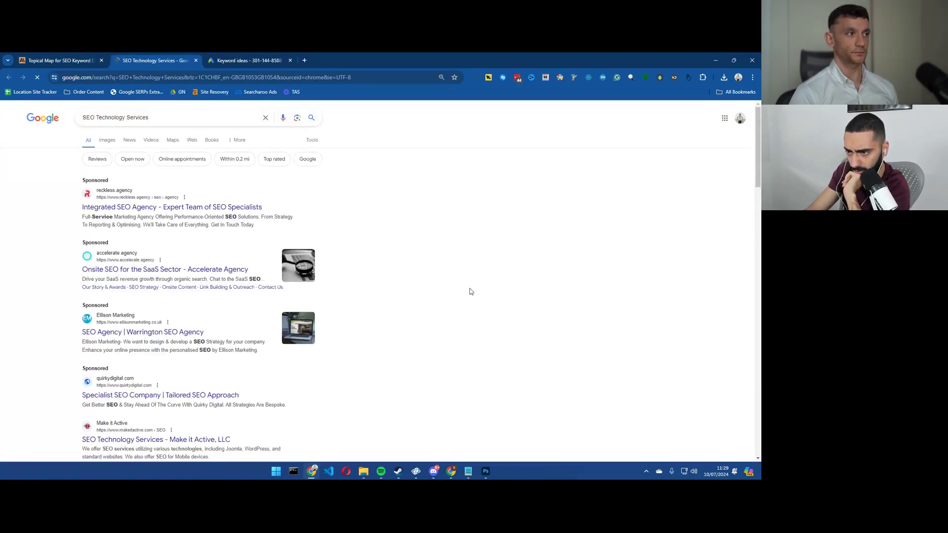
scroll(470, 291, "down", 2)
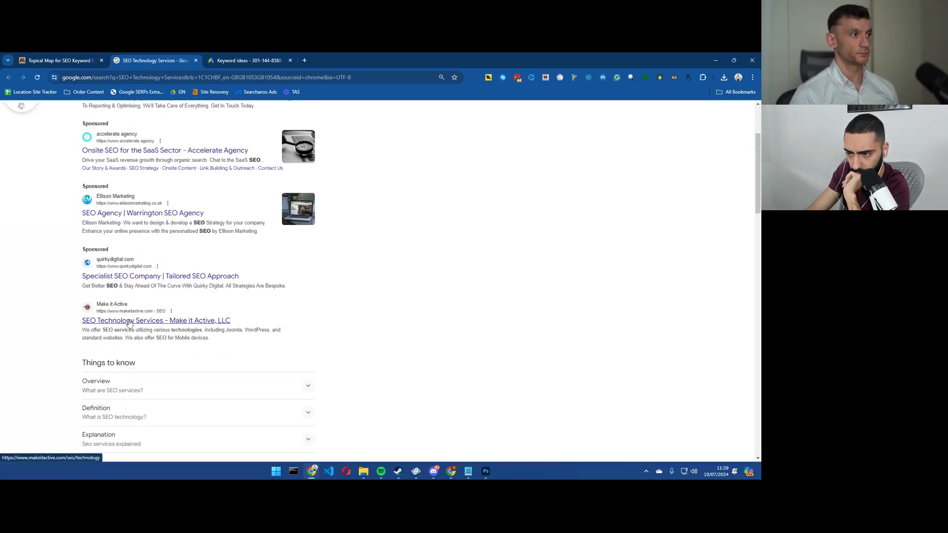
Review the Make it Active SEO technology page and highlight the agency's description
left_click(129, 322)
scroll(133, 323, "down", 4)
scroll(137, 324, "down", 1)
scroll(137, 326, "down", 4)
scroll(138, 325, "up", 3)
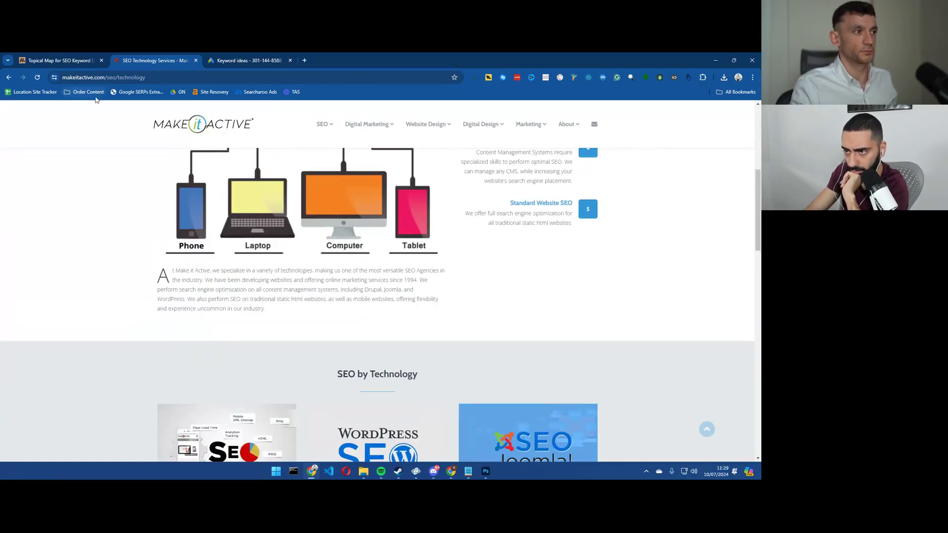
left_click_drag(217, 270, 233, 280)
scroll(149, 266, "up", 5)
Go back to the Google results and return to the Claude topical map
right_click(85, 247)
left_click(106, 250)
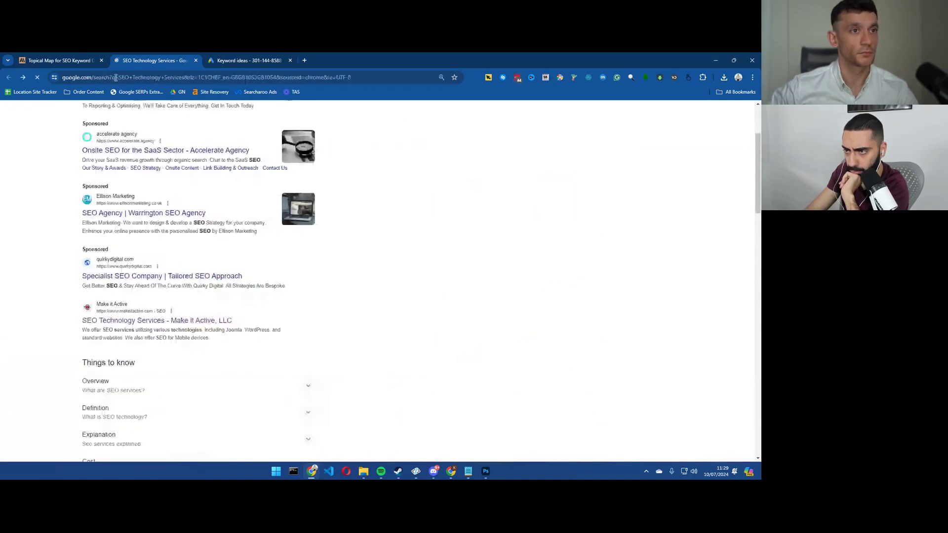
left_click(57, 60)
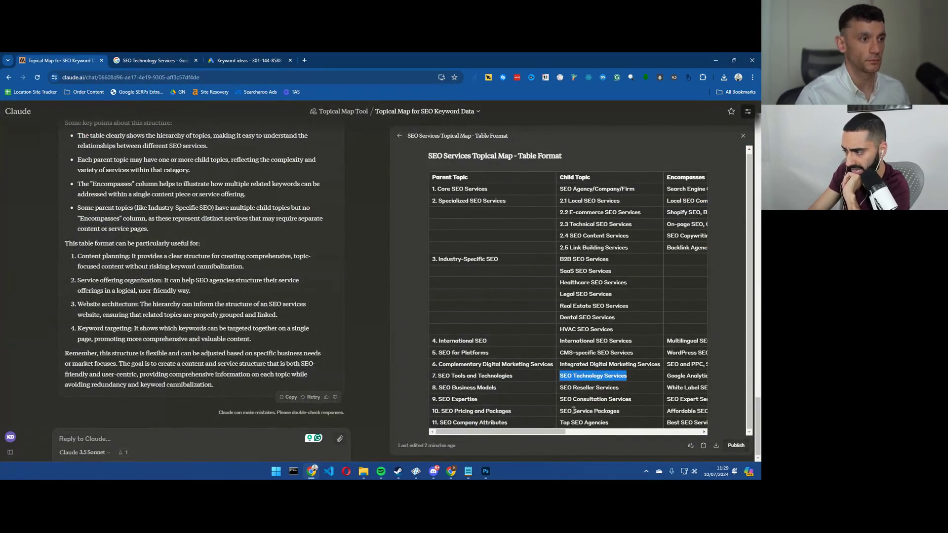
left_click_drag(565, 364, 662, 370)
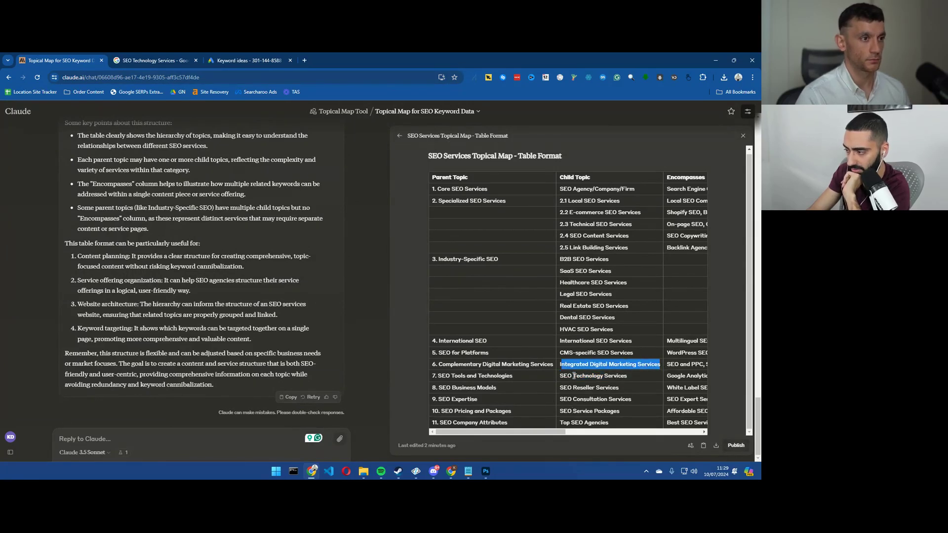
left_click_drag(560, 376, 640, 378)
left_click(627, 378)
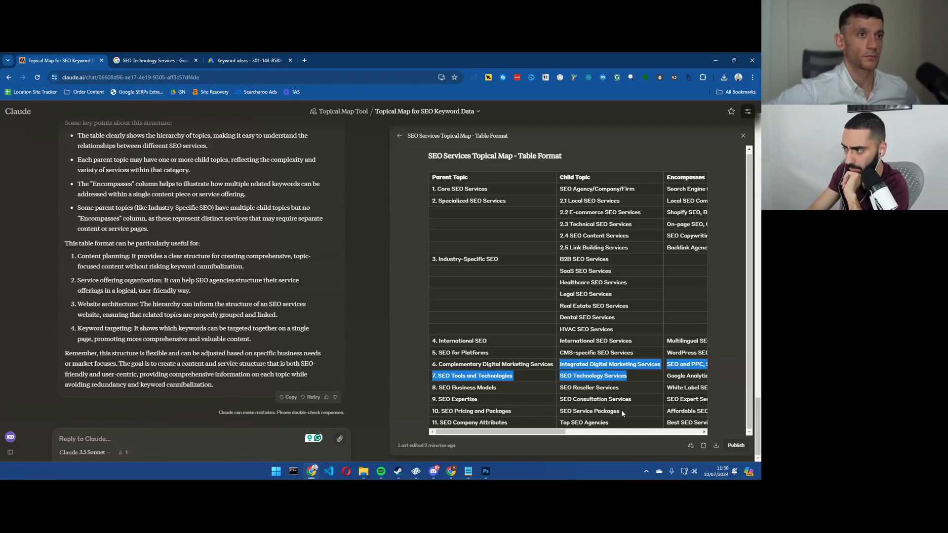
mouse_move(528, 432)
left_mouse_down()
mouse_move(616, 443)
mouse_move(516, 434)
left_mouse_up()
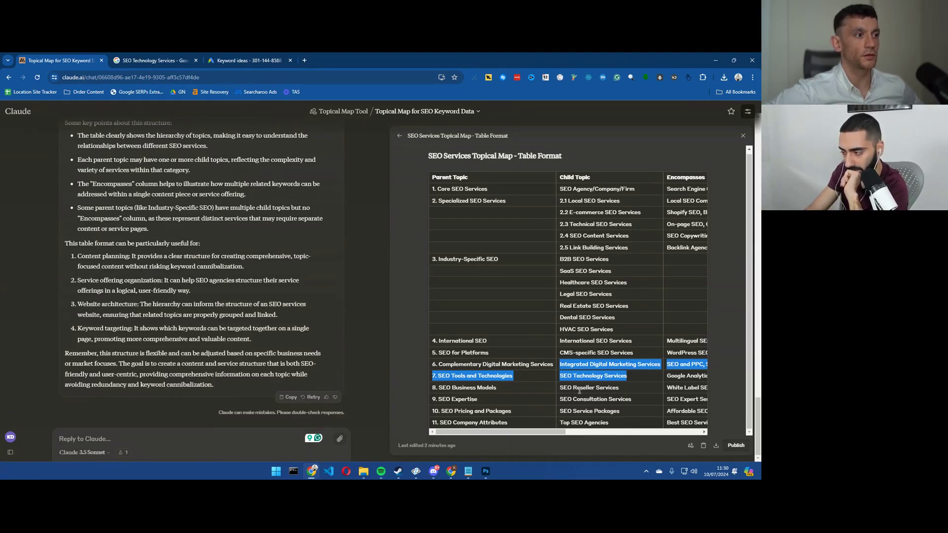
left_click(587, 407)
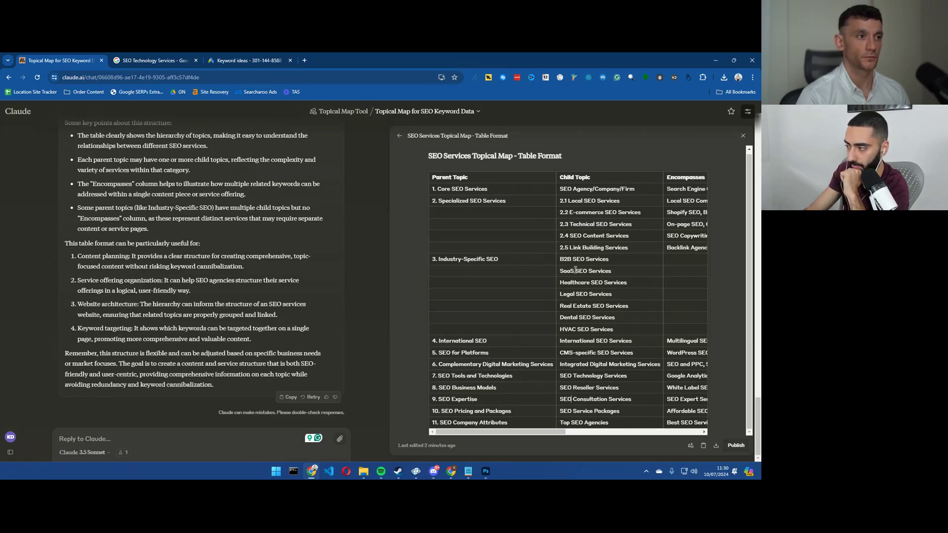
left_click_drag(561, 292, 612, 295)
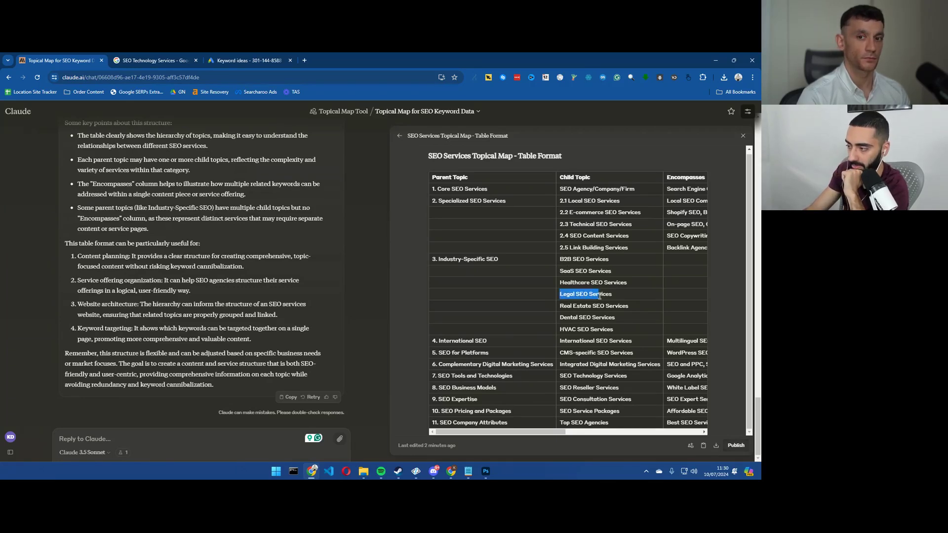
Search Google for 'Legal SEO Services' from the topical map
right_click(602, 295)
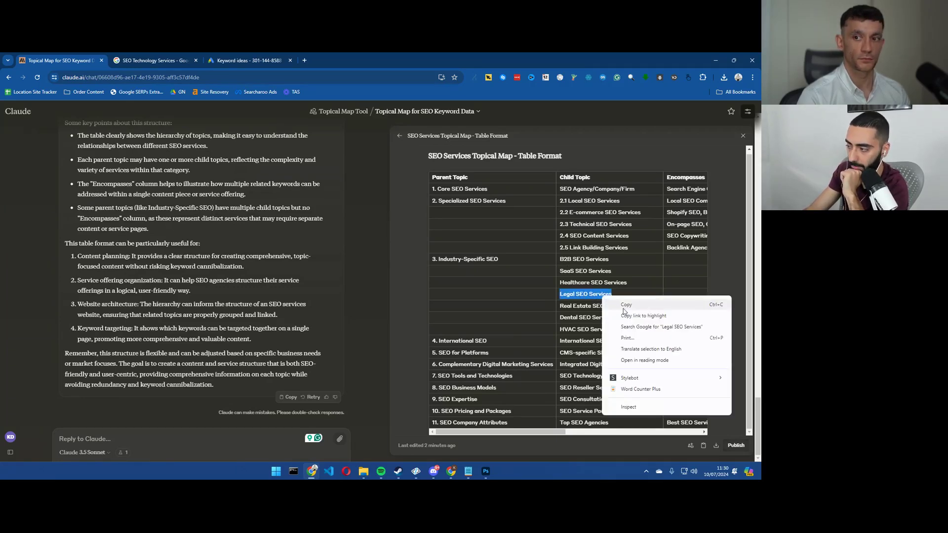
left_click(636, 327)
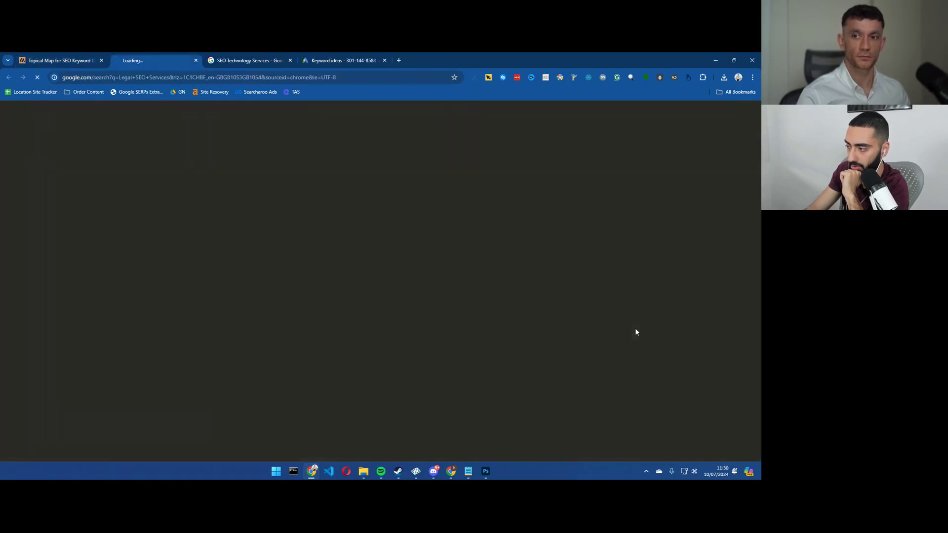
scroll(159, 301, "down", 3)
scroll(159, 301, "up", 1)
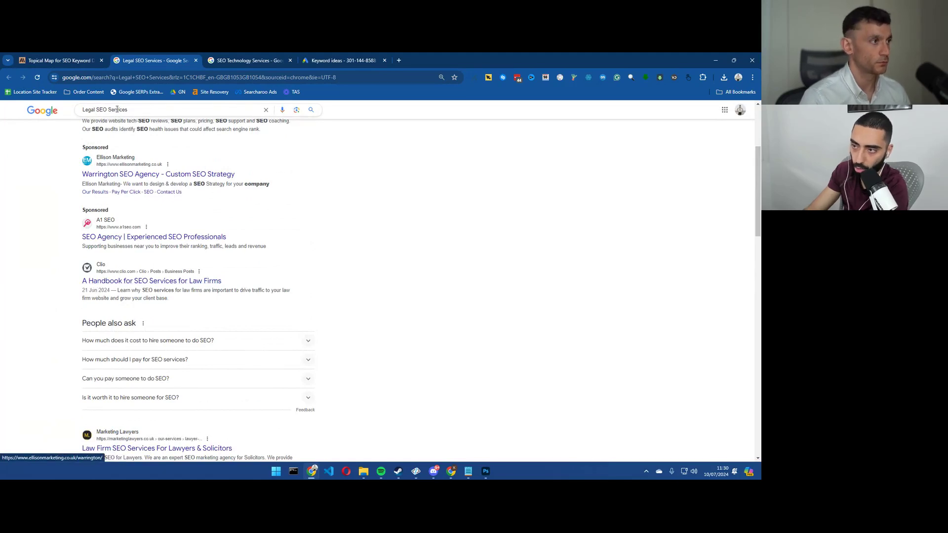
Change the query to 'law firm SEO Services' and review the results
double_click(89, 109)
type("law firm")
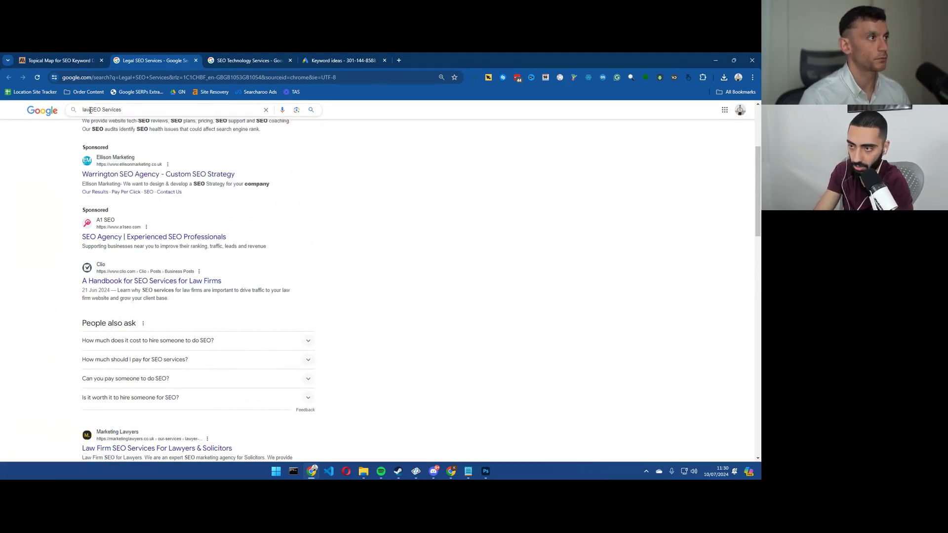
key("Return")
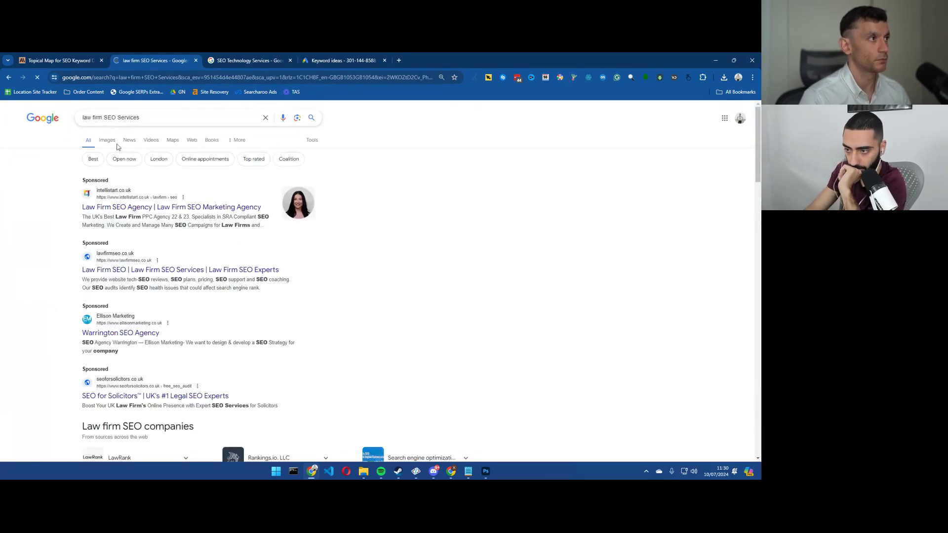
scroll(99, 198, "down", 10)
scroll(59, 242, "down", 2)
scroll(59, 240, "down", 3)
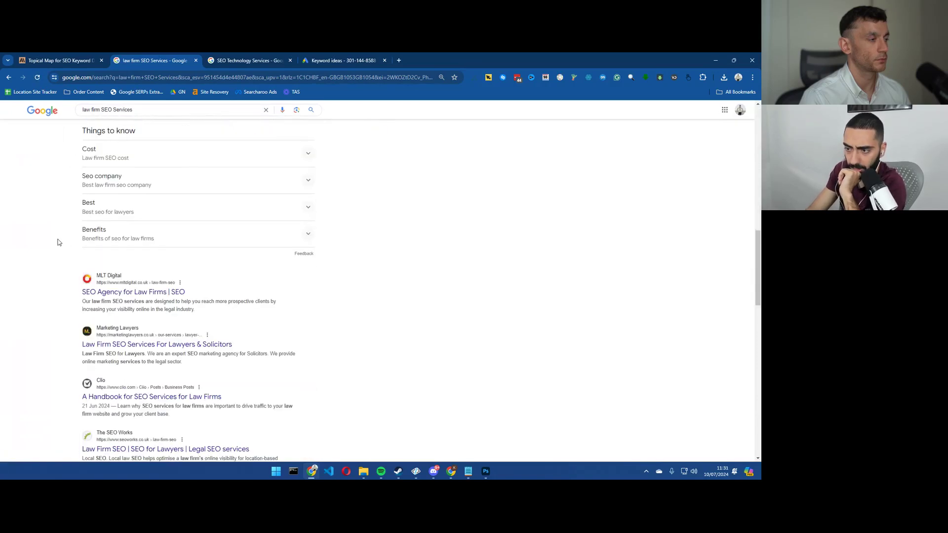
scroll(68, 153, "up", 15)
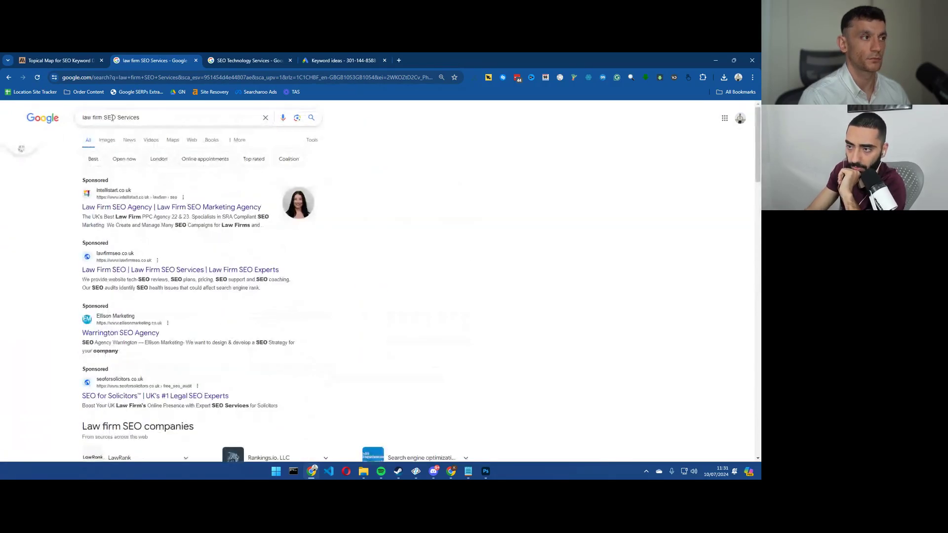
Search 'law firm link building' instead, then return to the Claude topical map
left_click_drag(106, 117, 178, 121)
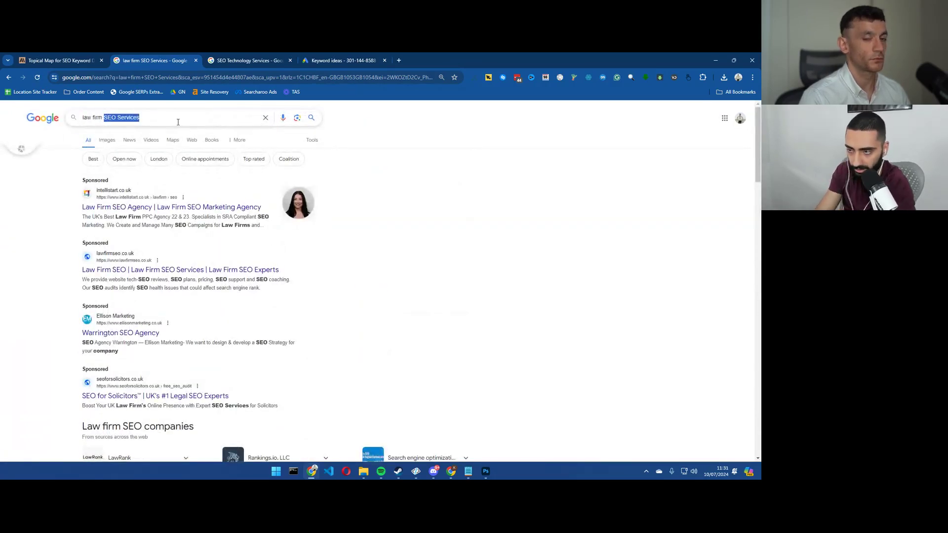
type("link buildin")
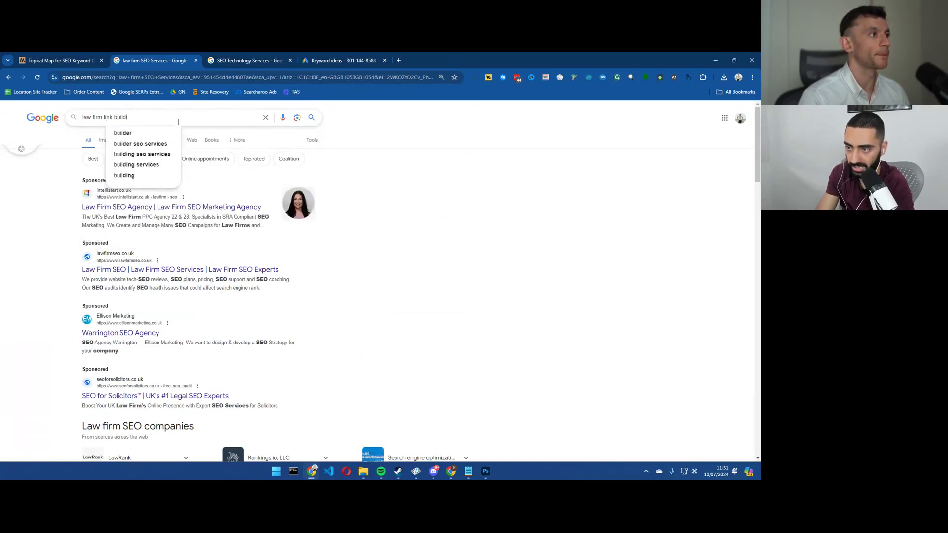
type("g")
key("Return")
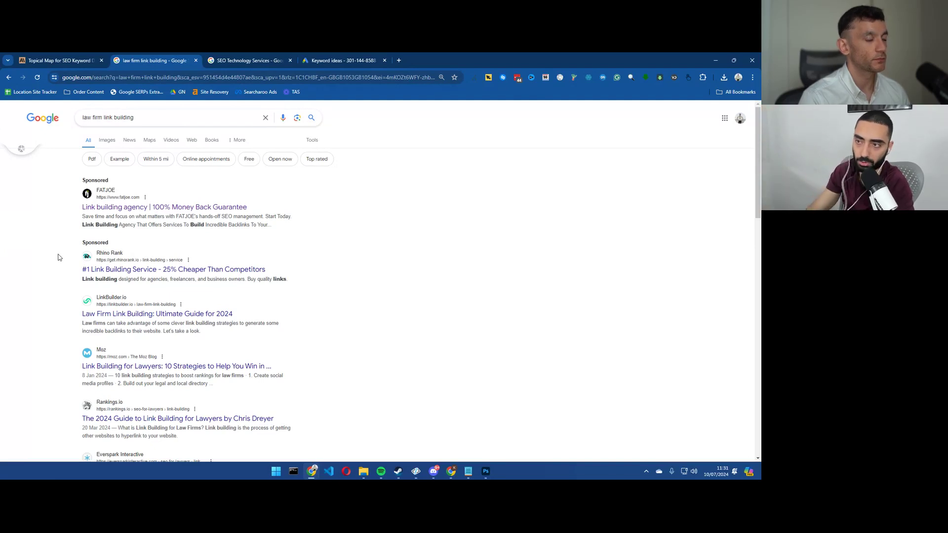
left_click(54, 60)
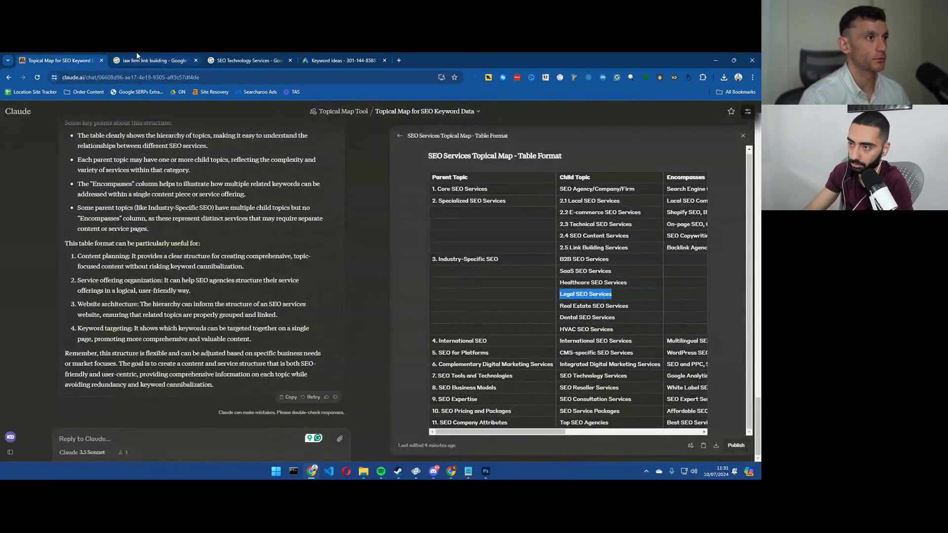
Change the Google query from 'law firm link building' to 'law firm digital pr', then return to Claude
left_click(145, 60)
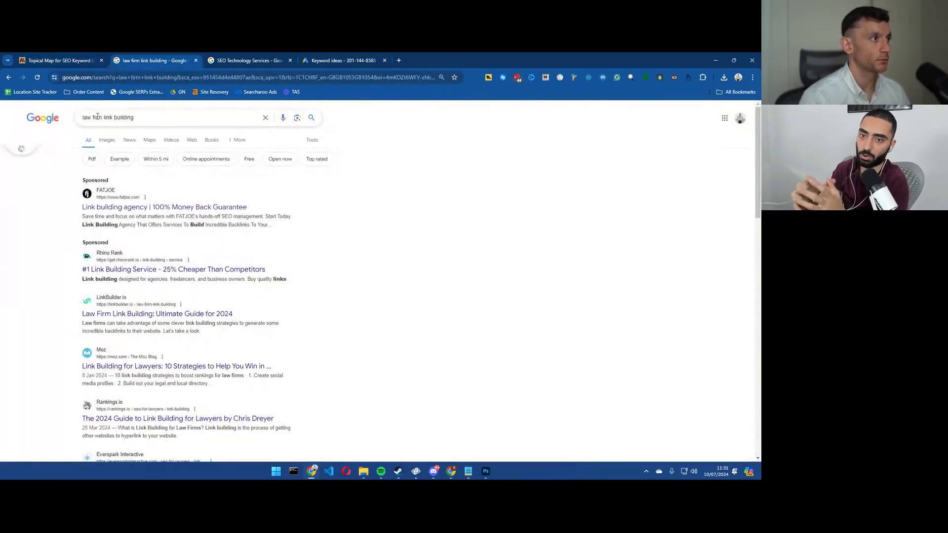
left_click(54, 60)
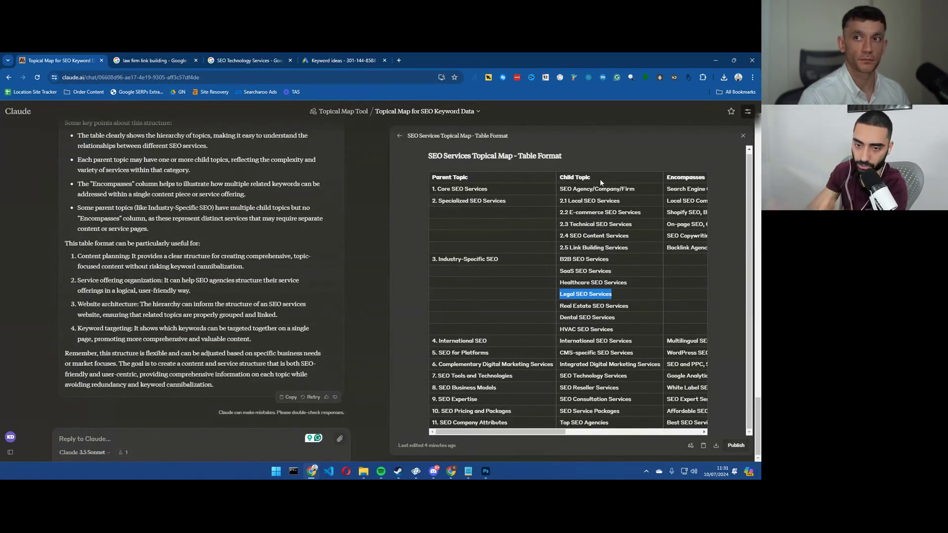
left_click(153, 60)
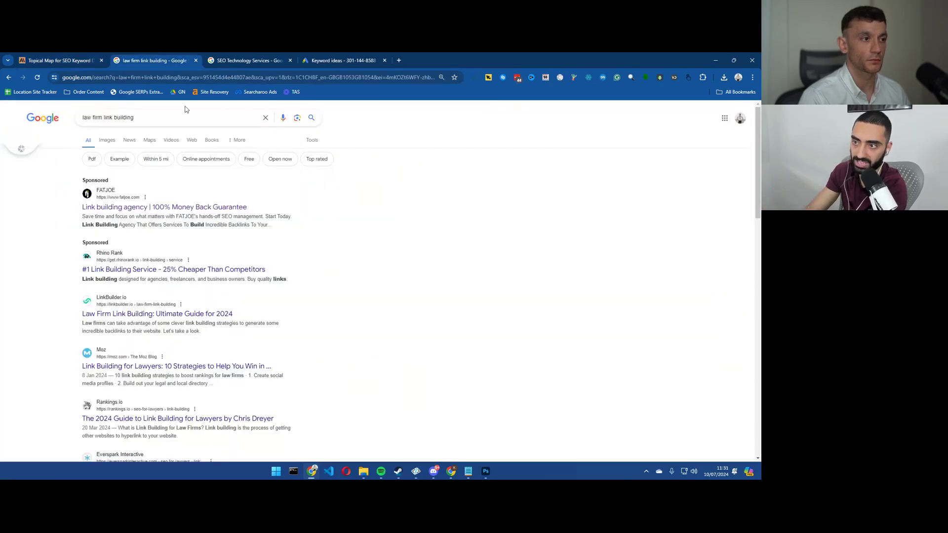
left_click_drag(148, 117, 74, 120)
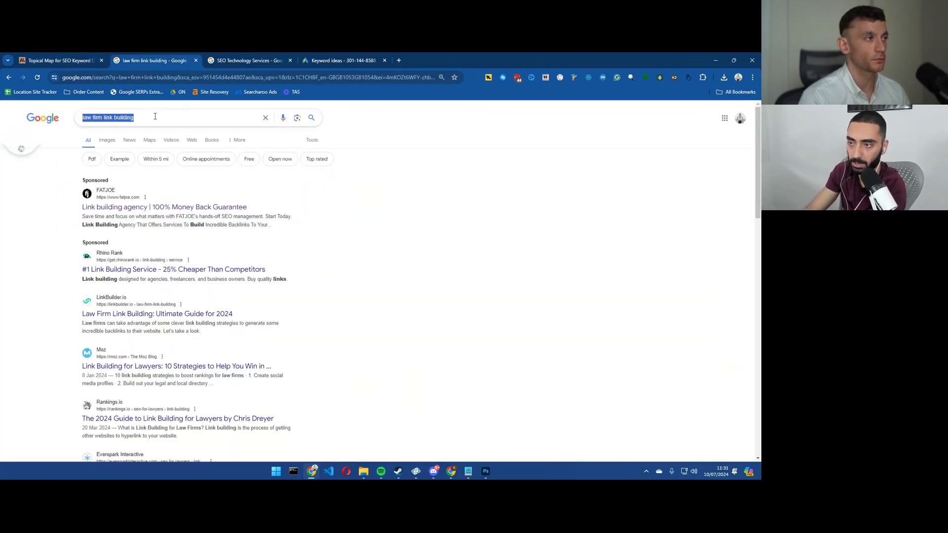
left_click_drag(155, 116, 104, 116)
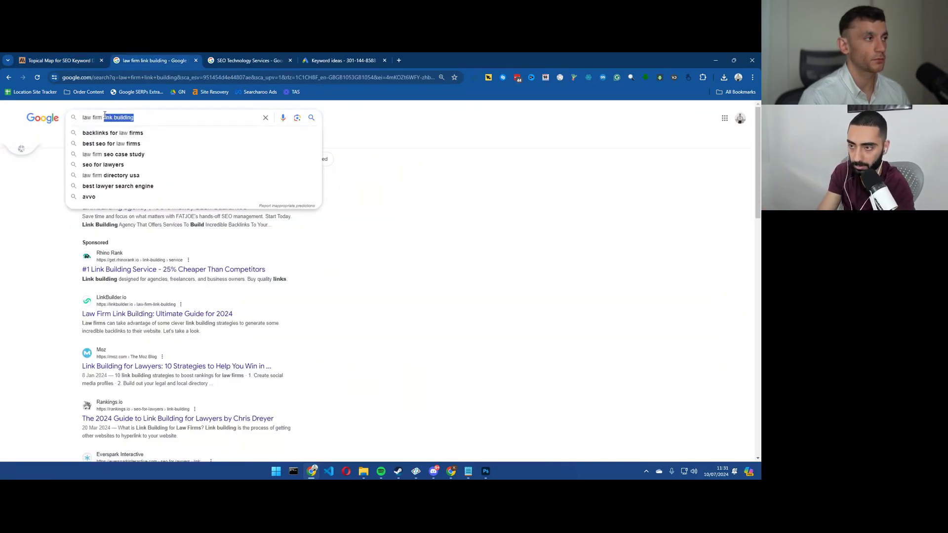
type("digital pr")
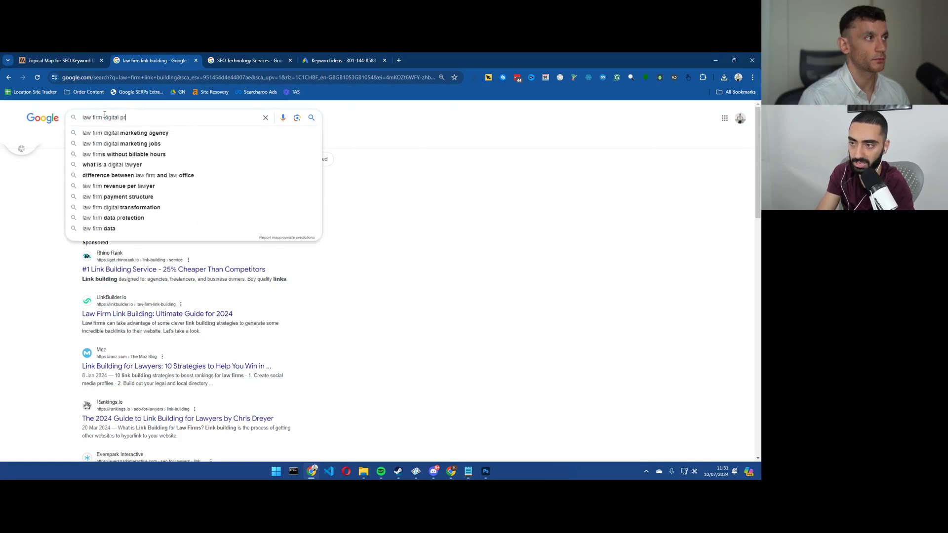
key("Return")
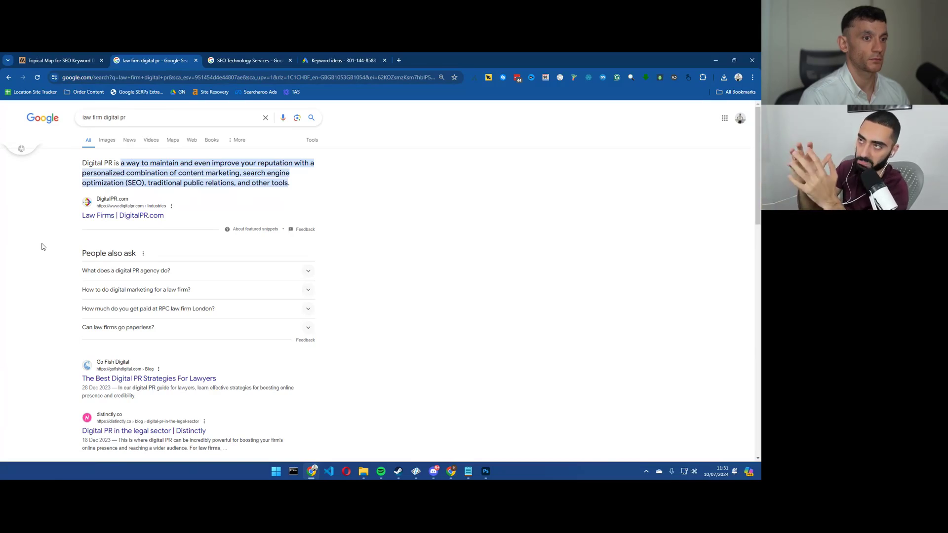
left_click(71, 55)
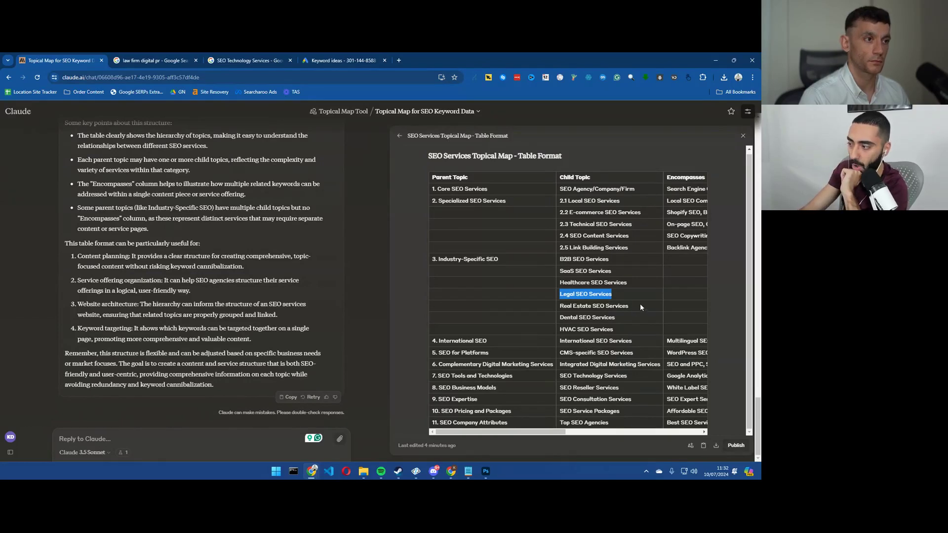
left_click_drag(616, 292, 561, 294)
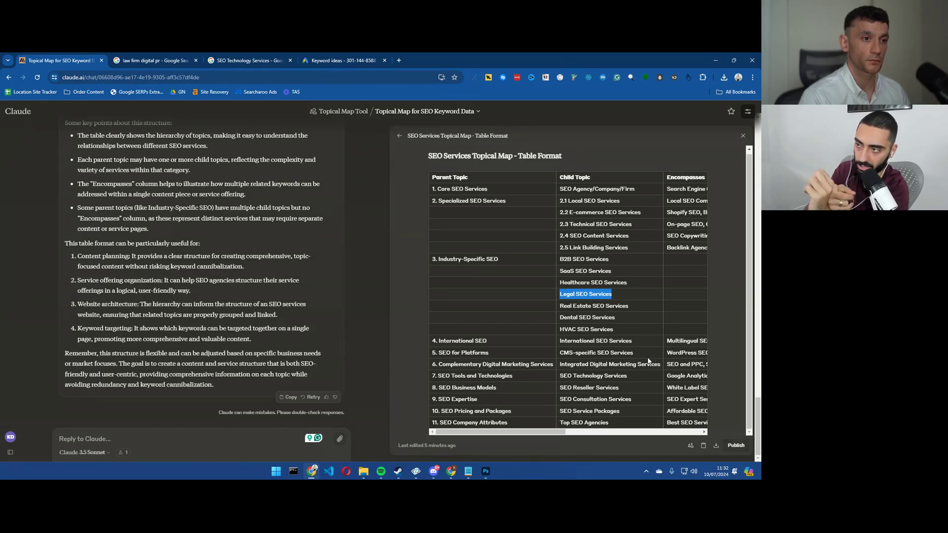
left_click_drag(341, 60, 212, 56)
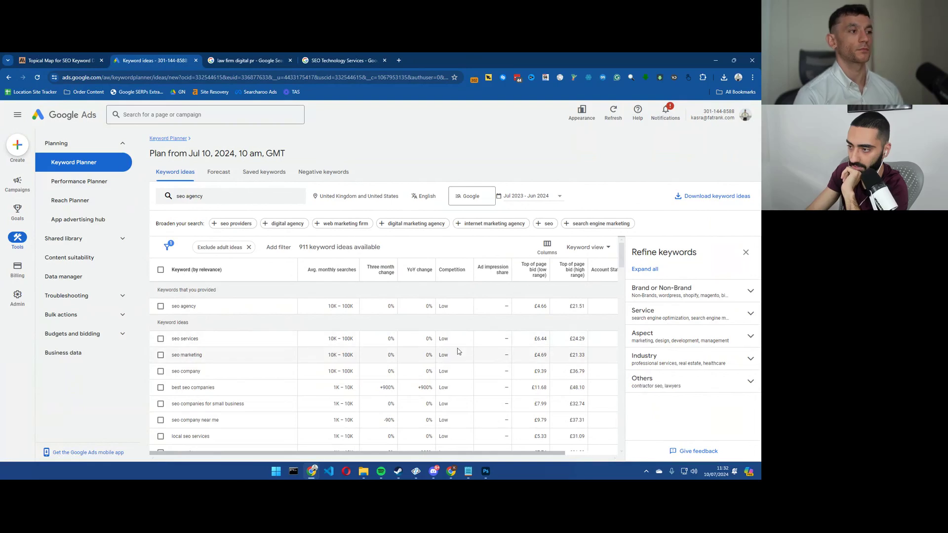
scroll(363, 318, "down", 10)
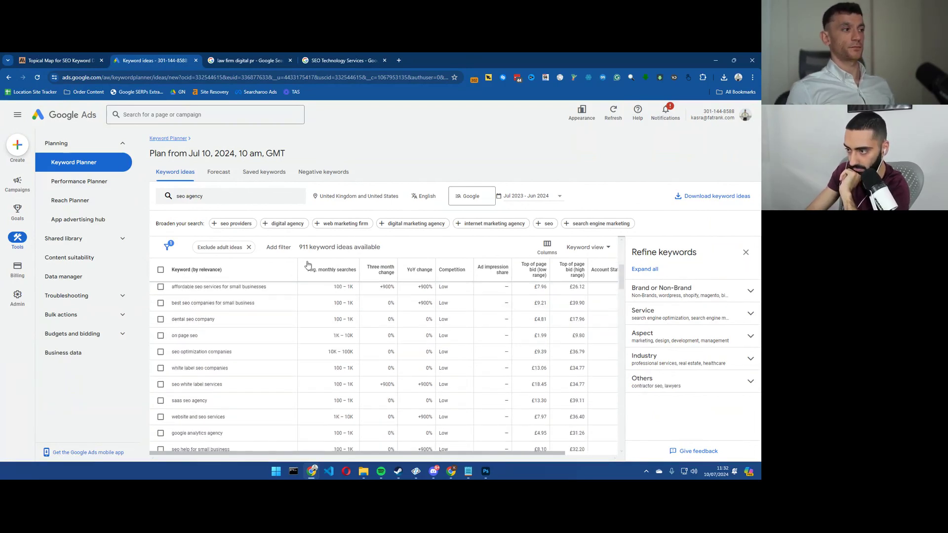
left_click(59, 60)
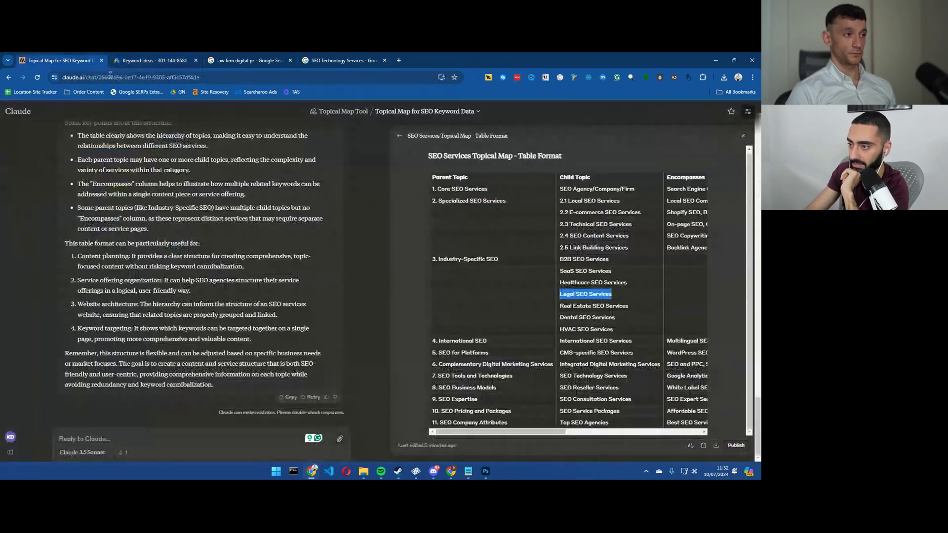
Highlight the child topics B2B SEO Services through HVAC SEO Services in the table
scroll(316, 269, "up", 5)
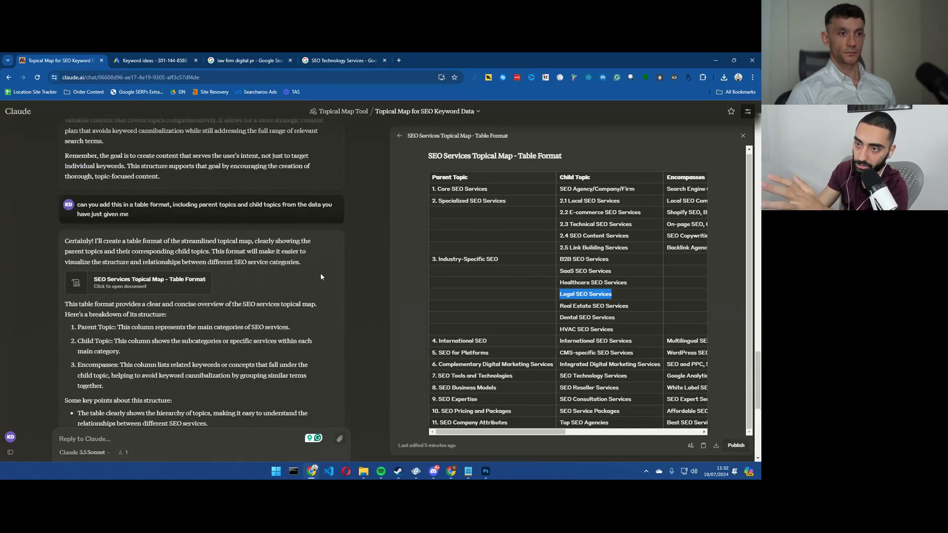
scroll(321, 274, "down", 5)
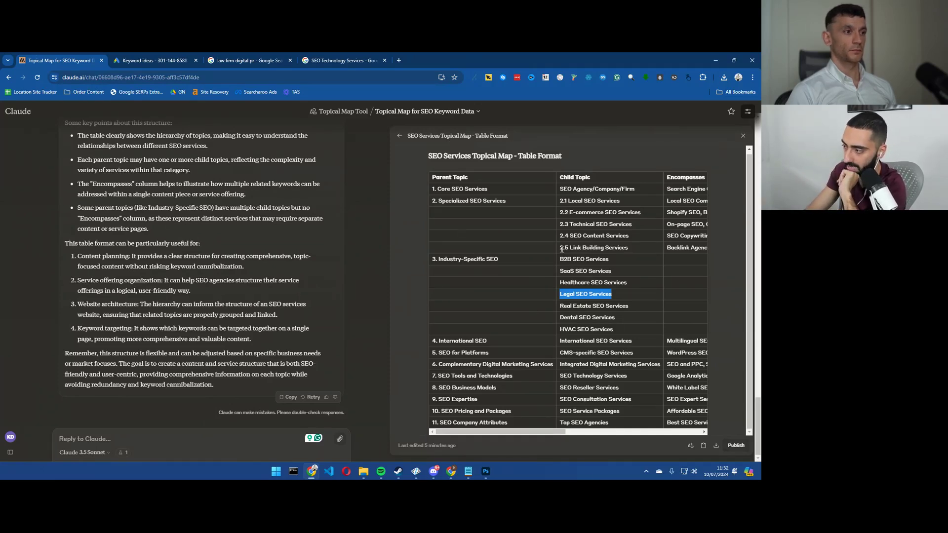
left_click_drag(560, 254, 627, 330)
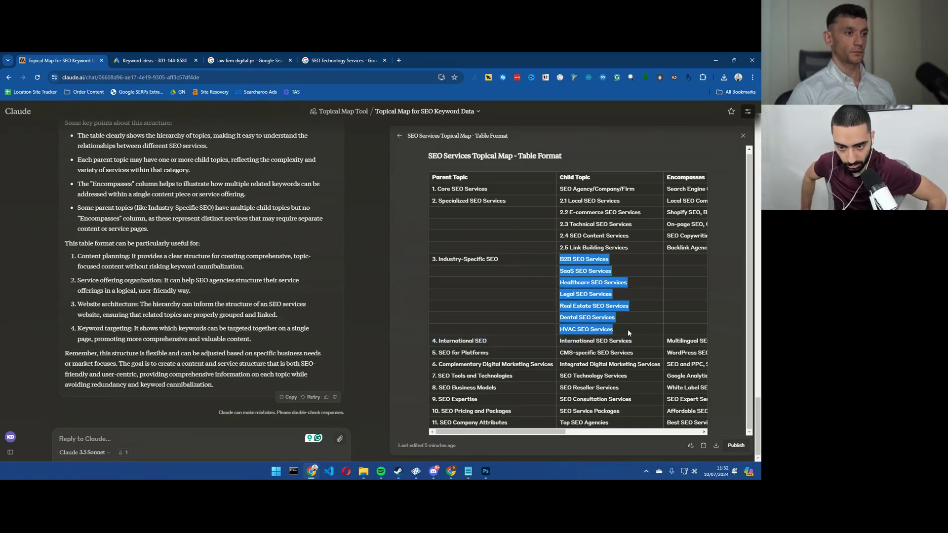